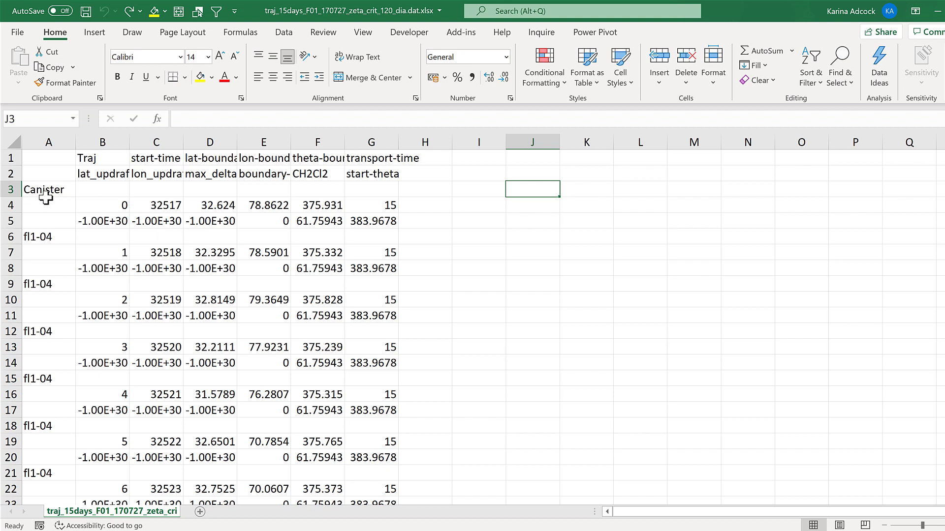
# - Move the first header row B1:G1 so it starts at I3
pyautogui.moveTo(50, 206); pyautogui.dragTo(359, 232)
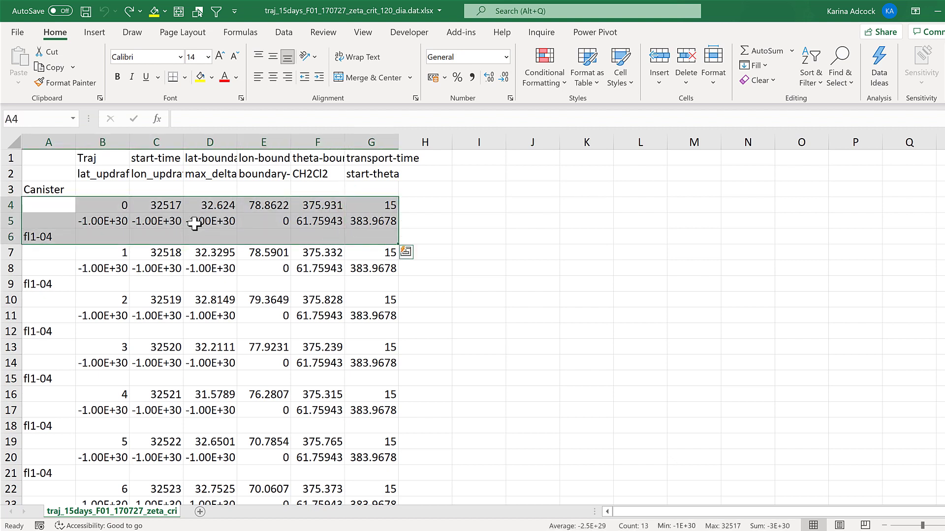
pyautogui.moveTo(111, 156); pyautogui.dragTo(378, 156)
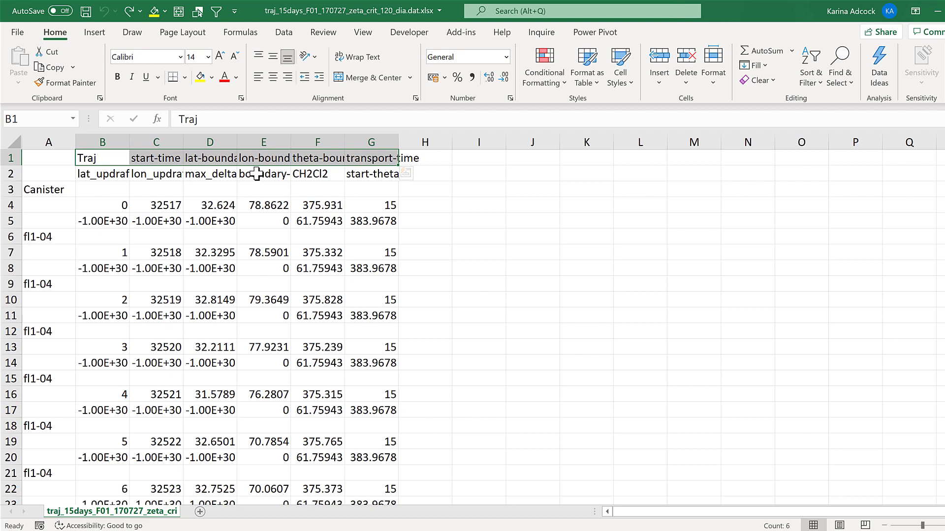
pyautogui.moveTo(255, 166); pyautogui.dragTo(660, 197)
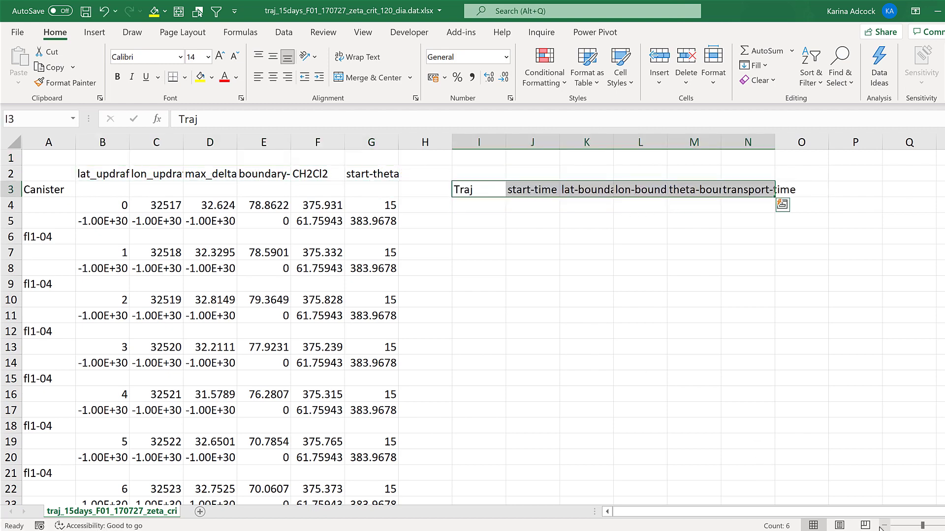
# - Move the second header row to O3 and the Canister label to U3
pyautogui.scroll(-2, 113, 172)
pyautogui.moveTo(84, 166); pyautogui.dragTo(810, 176)
pyautogui.click(36, 177)
pyautogui.moveTo(36, 172); pyautogui.dragTo(800, 212)
pyautogui.click(468, 228)
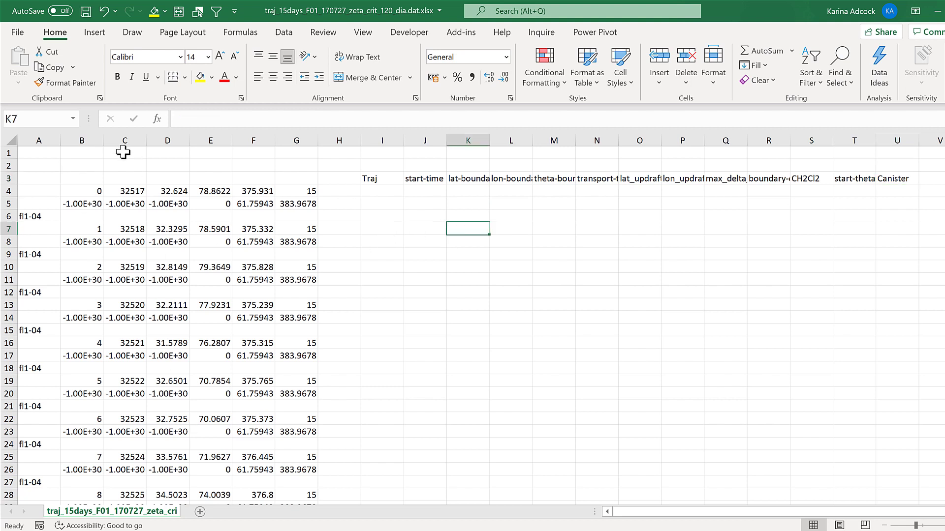
pyautogui.click(121, 177)
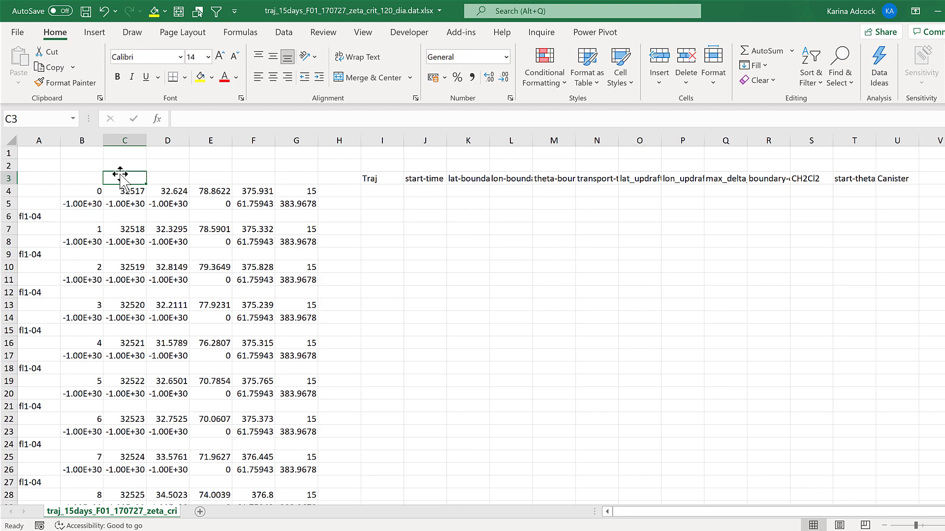
pyautogui.hotkey('ctrl', 'End')
pyautogui.scroll(-2, 199, 232)
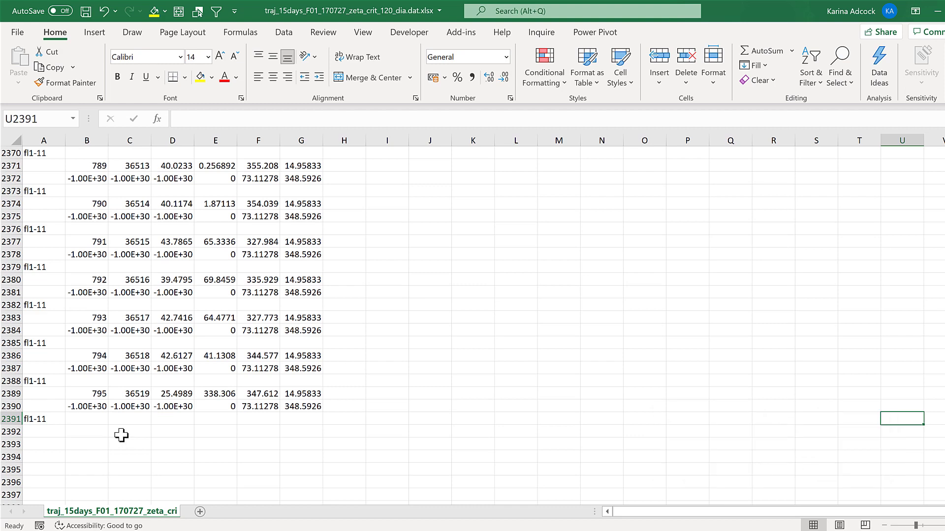
pyautogui.hotkey('ctrl', 'Home')
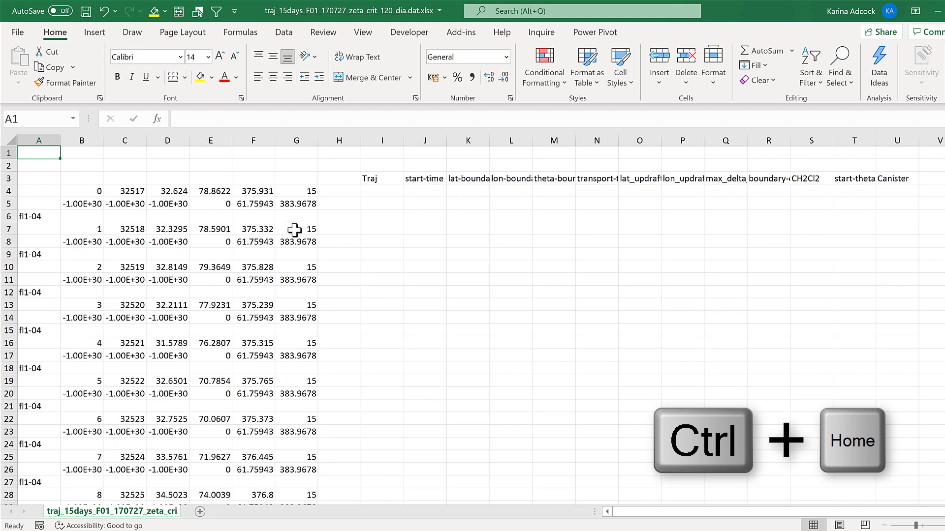
# - Enter =B4 in I4 and fill it right through N4
pyautogui.click(367, 192)
pyautogui.write('=')
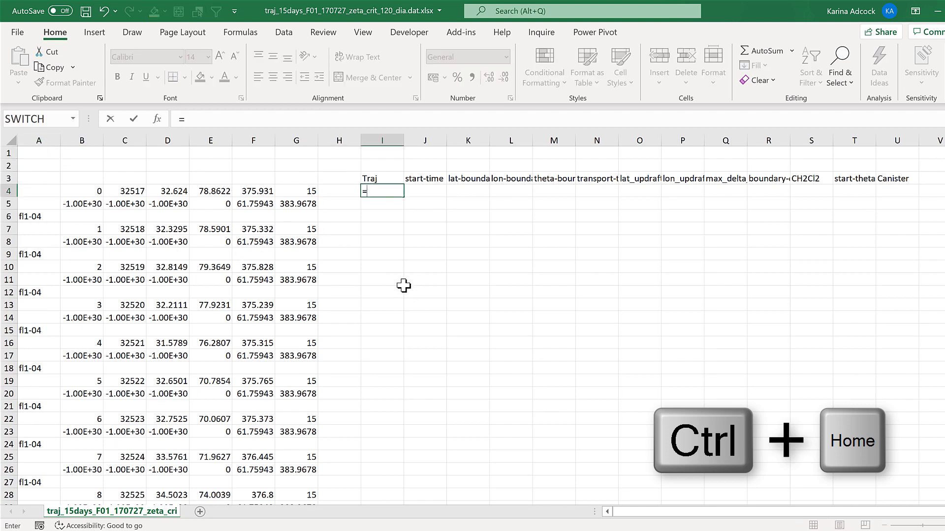
pyautogui.click(75, 191)
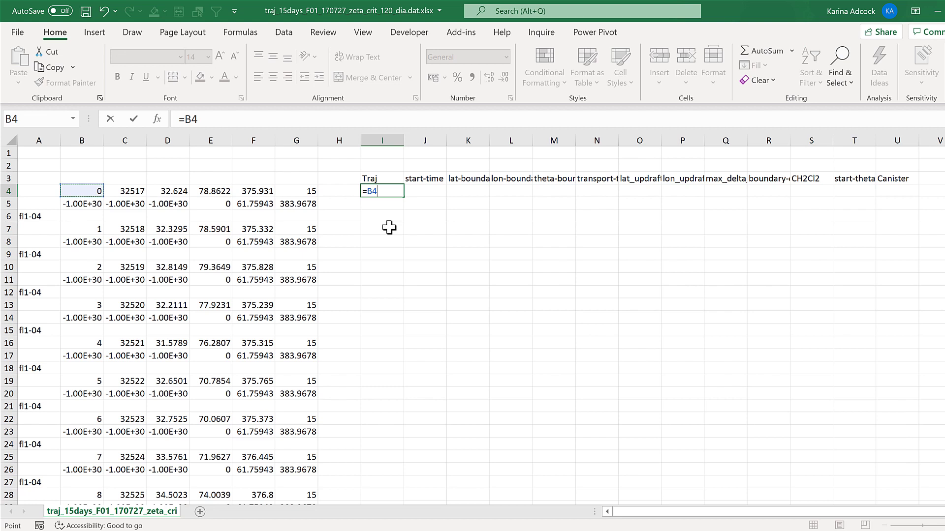
pyautogui.press('Return')
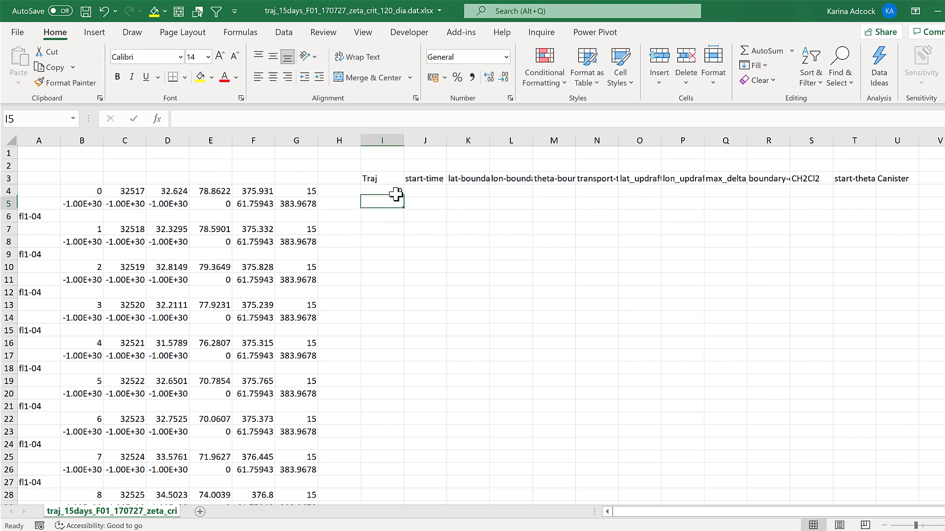
pyautogui.click(394, 193)
pyautogui.moveTo(405, 199); pyautogui.dragTo(603, 206)
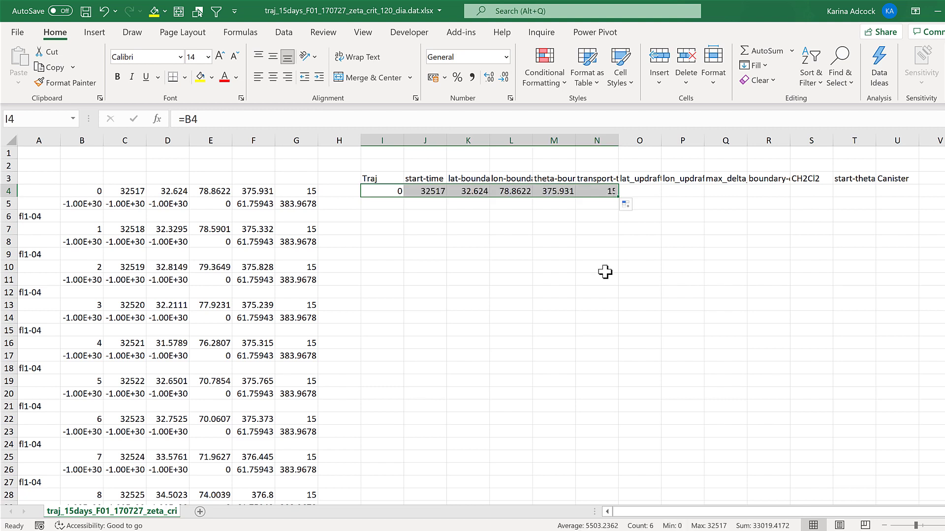
# - Enter =B5 in O4 and fill it right through T4
pyautogui.click(642, 188)
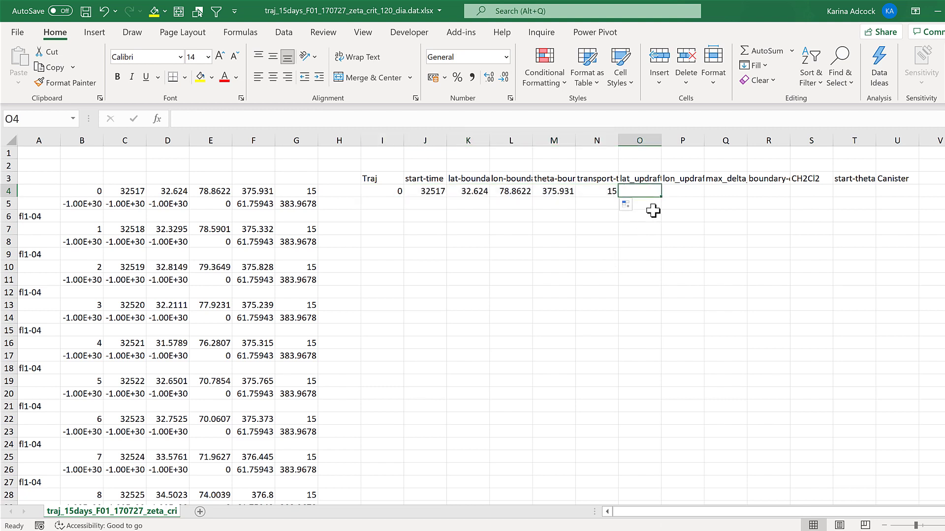
pyautogui.write('=')
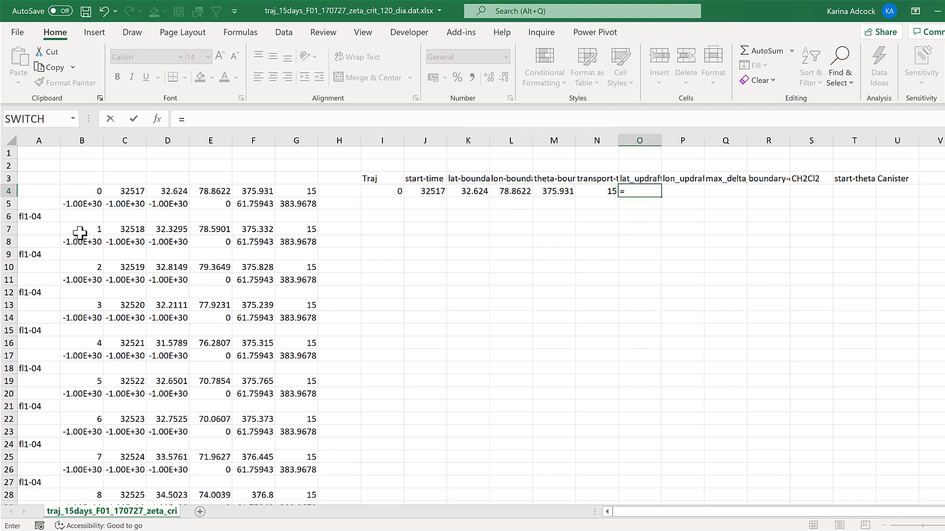
pyautogui.click(79, 203)
pyautogui.press('Return')
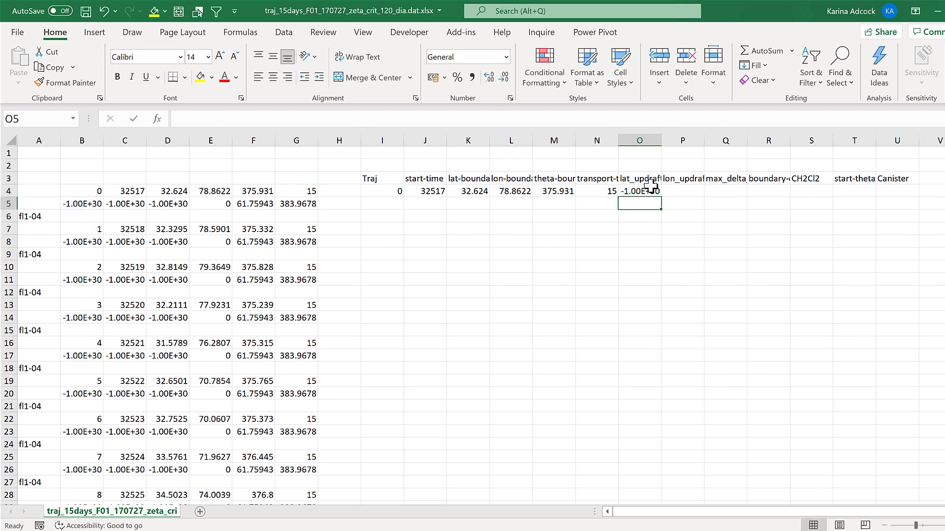
pyautogui.click(653, 192)
pyautogui.moveTo(851, 193); pyautogui.dragTo(859, 194)
# - Set U4 to =A6 so it shows the canister label fl1-04
pyautogui.click(894, 191)
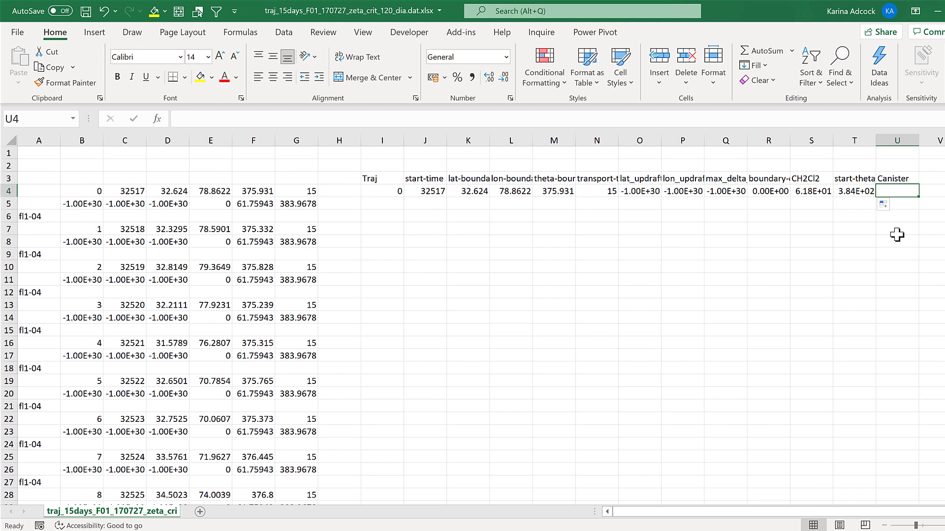
pyautogui.write('=')
pyautogui.click(40, 217)
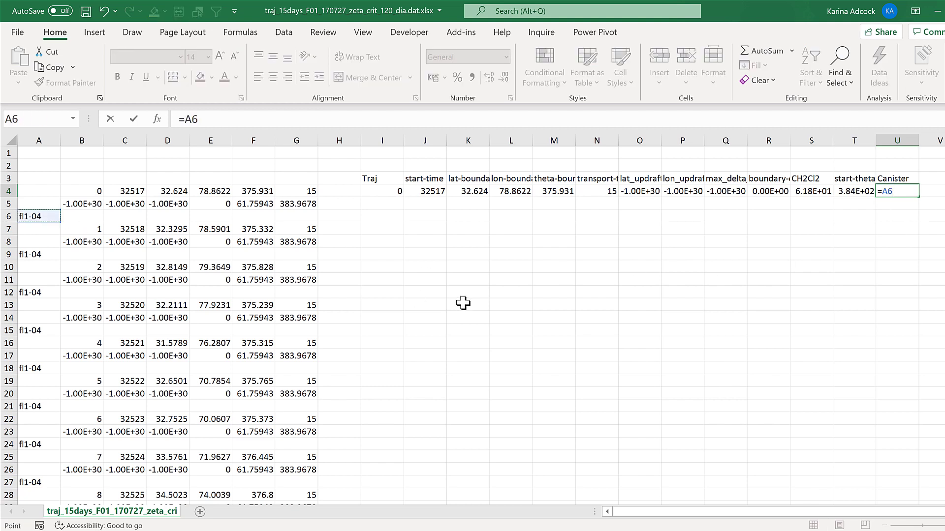
pyautogui.press('Return')
# - Enter =B7 in I5 and fill it right through N5 for trajectory 1
pyautogui.click(372, 206)
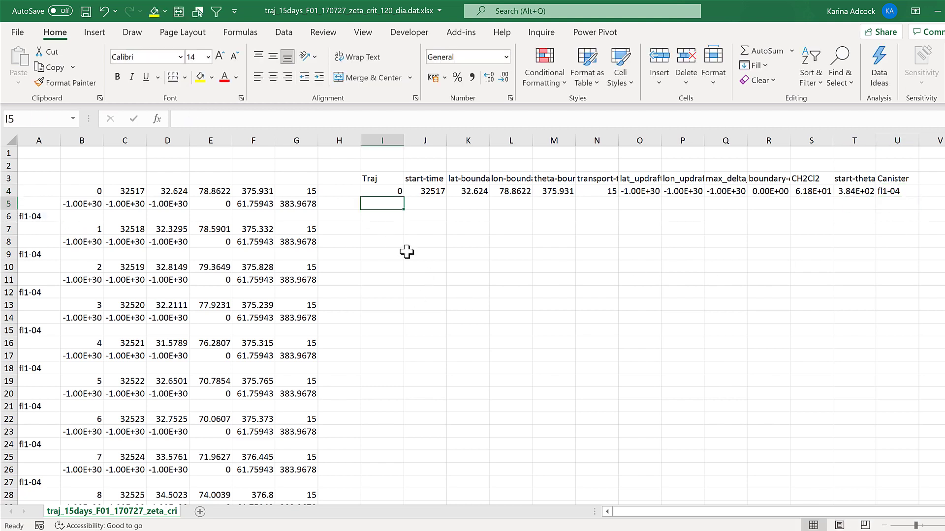
pyautogui.write('=')
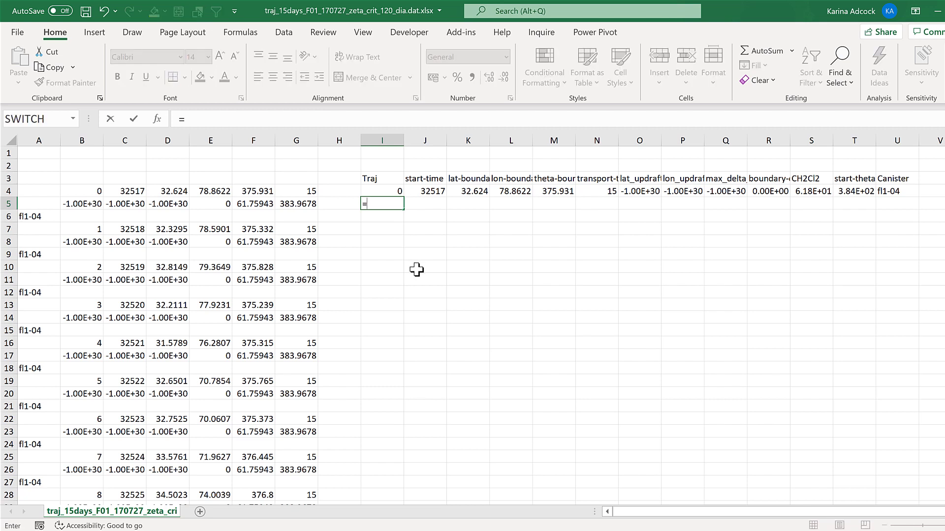
pyautogui.click(92, 235)
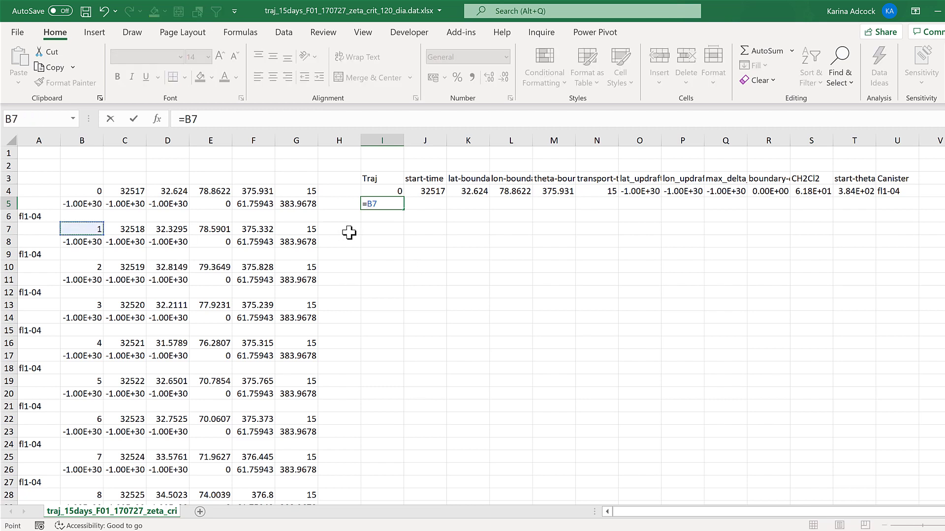
pyautogui.press('Return')
pyautogui.click(397, 203)
pyautogui.moveTo(403, 210); pyautogui.dragTo(638, 202)
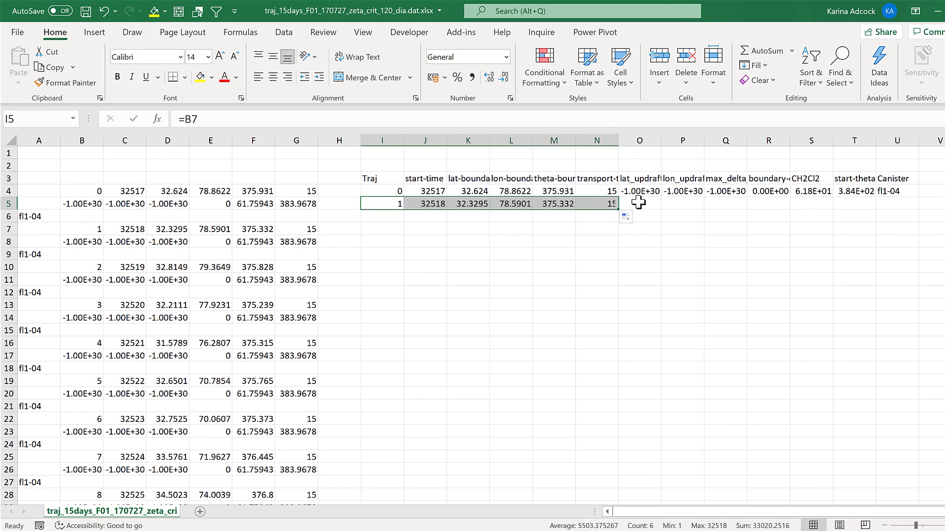
# - Enter =B8 in O5 and fill it right through T5
pyautogui.click(639, 202)
pyautogui.write('=')
pyautogui.click(78, 241)
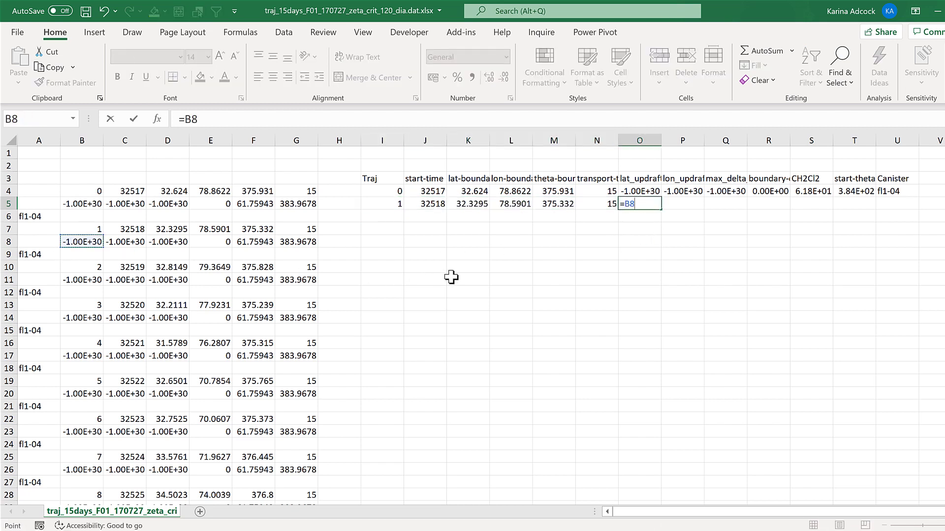
pyautogui.press('Return')
pyautogui.click(643, 204)
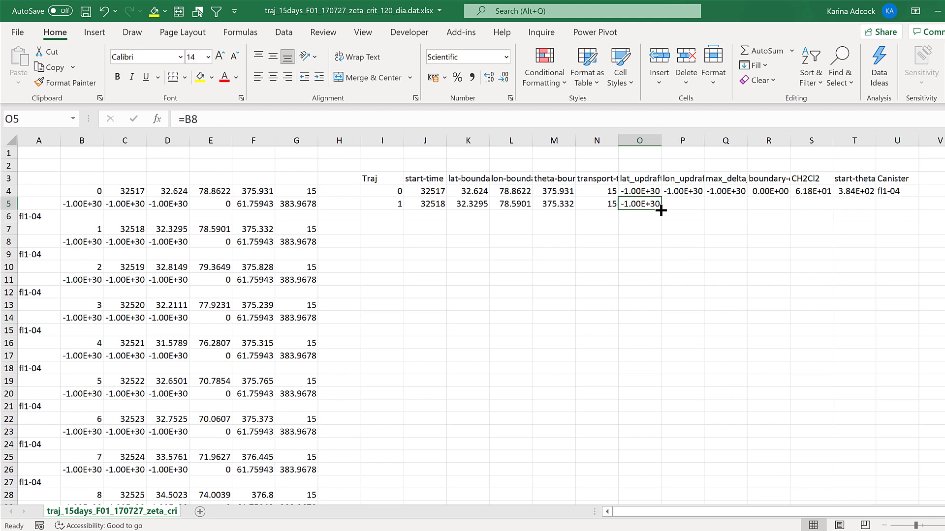
pyautogui.moveTo(661, 211); pyautogui.dragTo(876, 210)
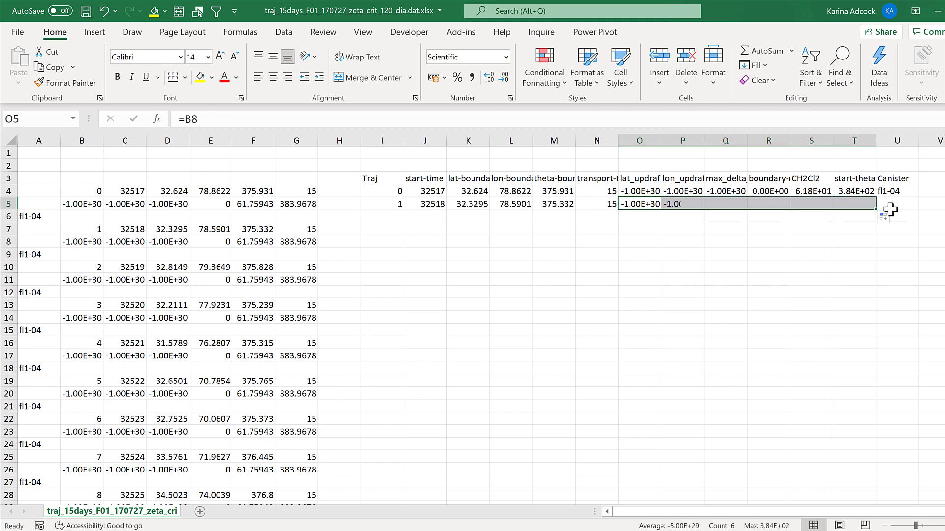
# - Set U5 to =A9, then select the formula block I4:U5
pyautogui.click(896, 199)
pyautogui.write('=')
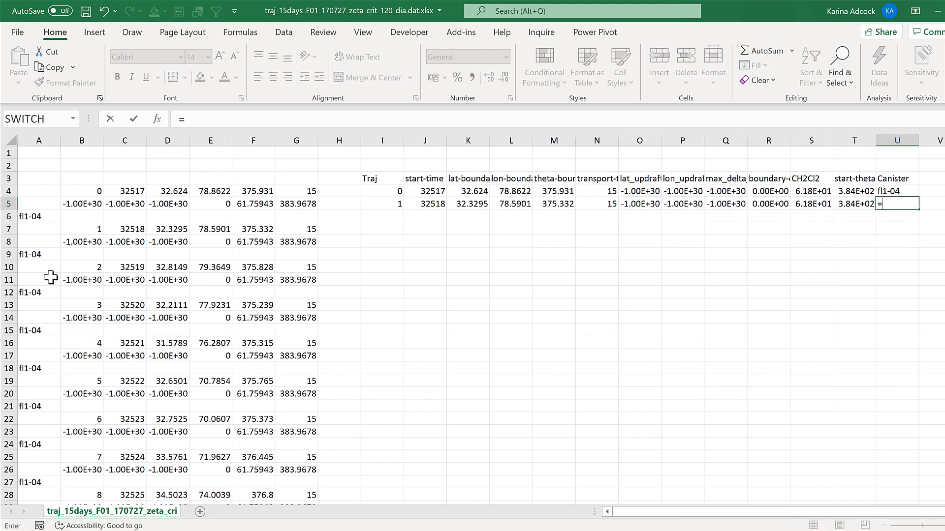
pyautogui.click(39, 254)
pyautogui.press('Return')
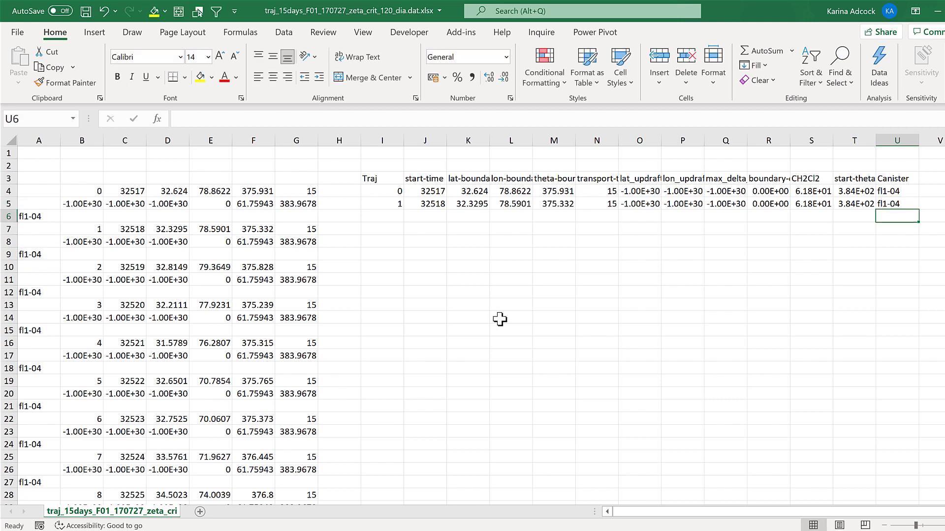
pyautogui.click(382, 192)
pyautogui.moveTo(514, 201); pyautogui.dragTo(896, 204)
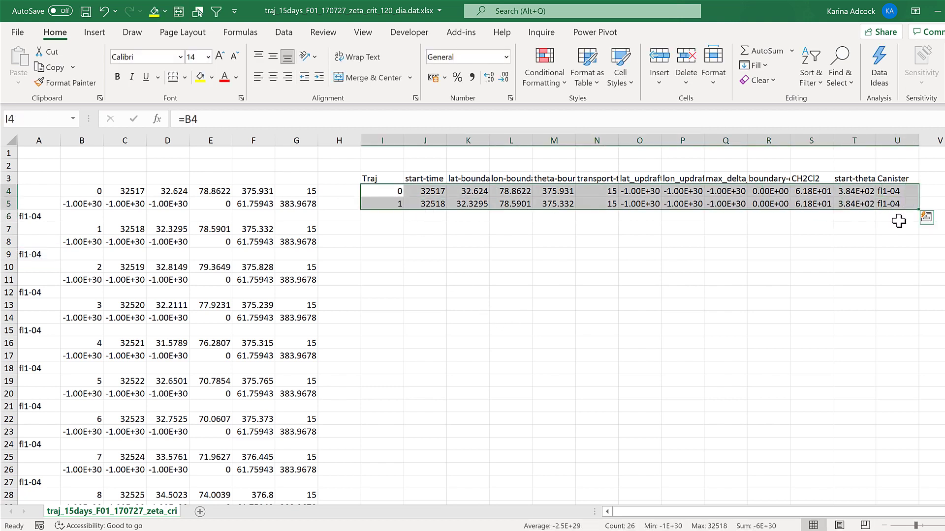
# - Replace = with #= across I4:U5, turning the formulas into text like #=B4
pyautogui.hotkey('ctrl', 'h')
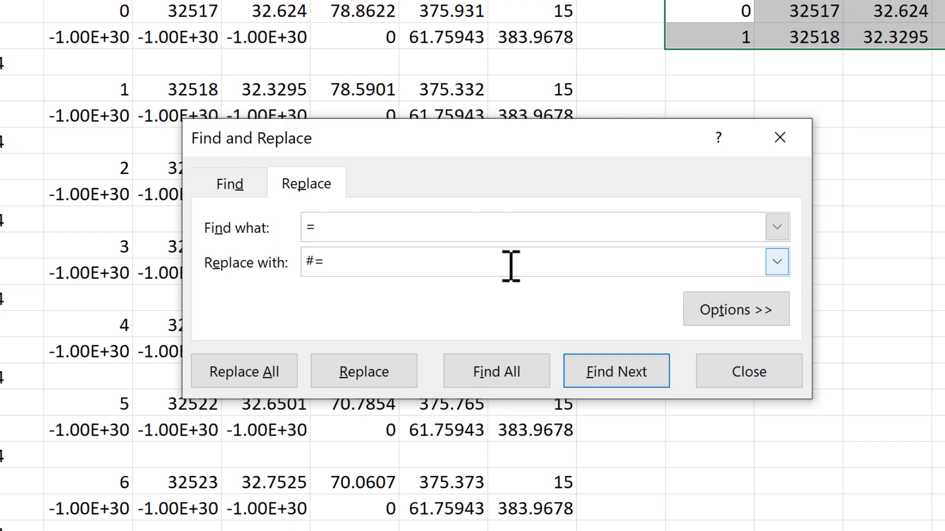
pyautogui.click(270, 373)
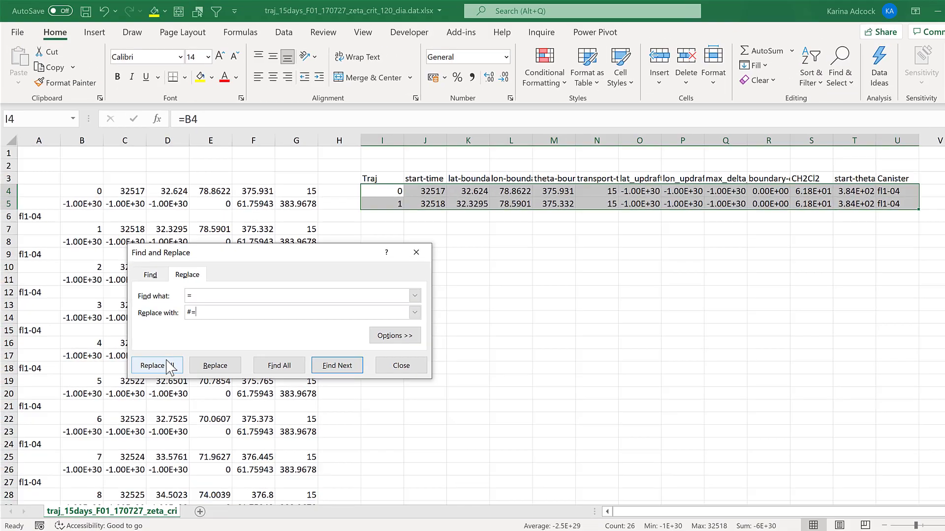
pyautogui.click(497, 308)
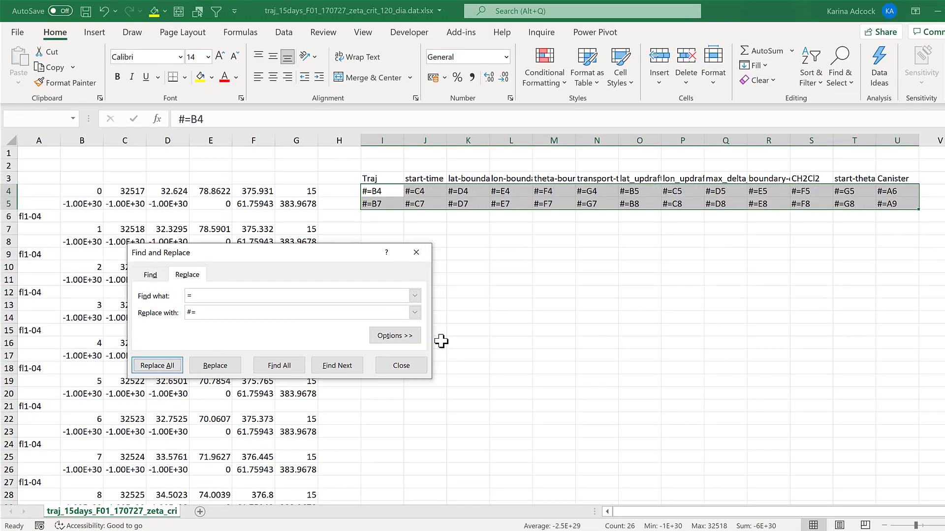
pyautogui.click(402, 366)
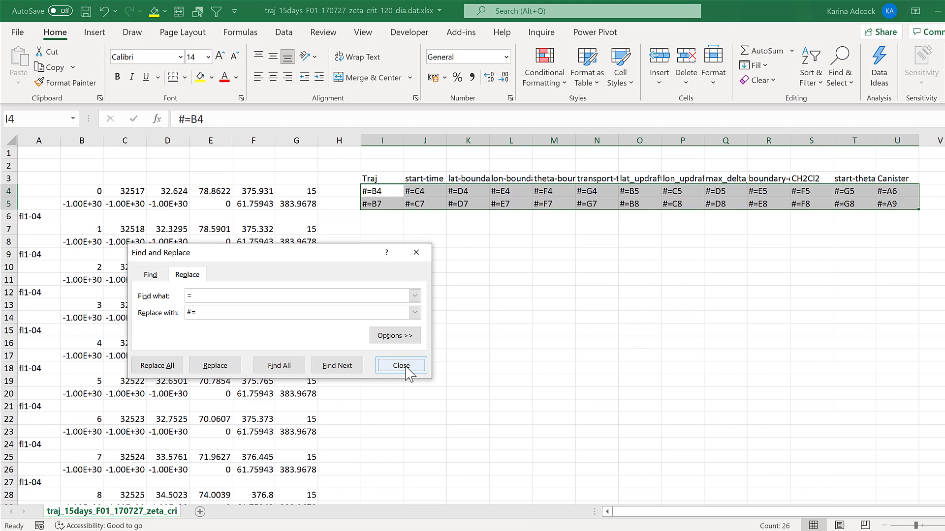
pyautogui.click(387, 229)
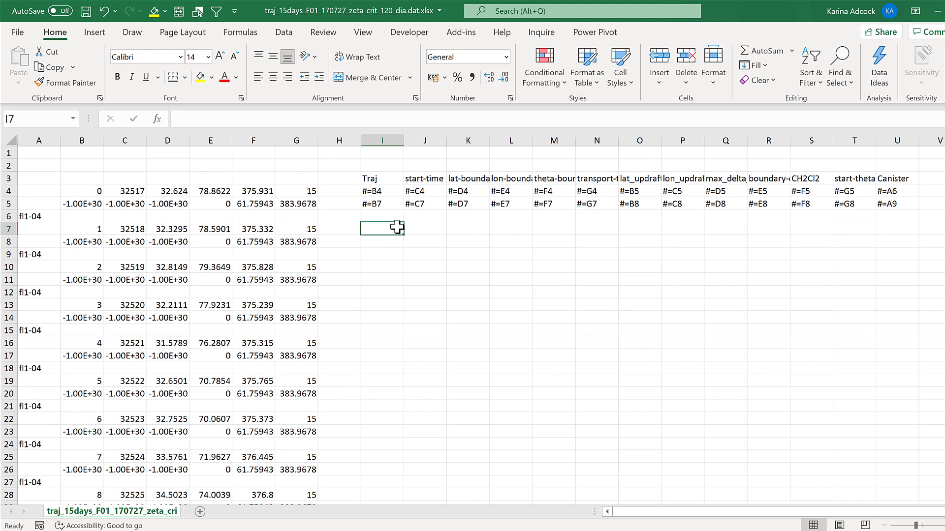
pyautogui.click(386, 191)
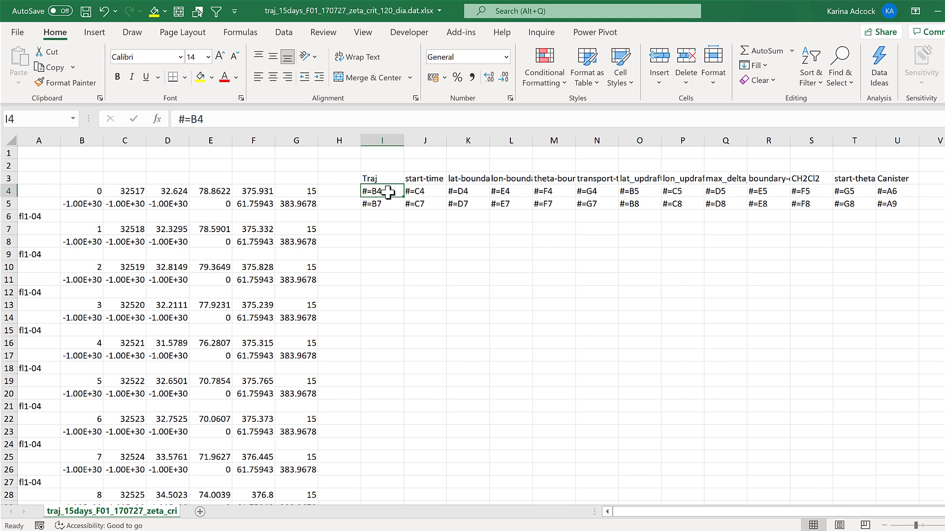
pyautogui.moveTo(388, 192); pyautogui.dragTo(597, 196)
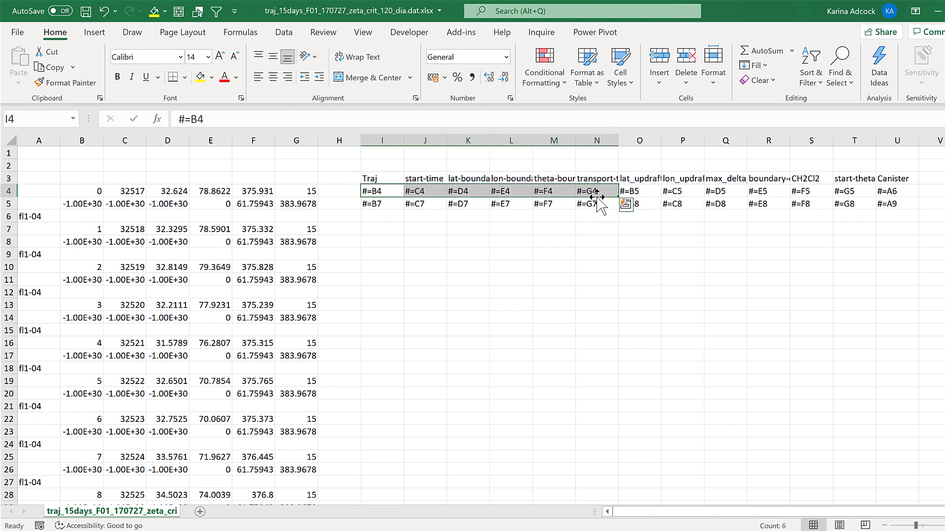
pyautogui.click(641, 192)
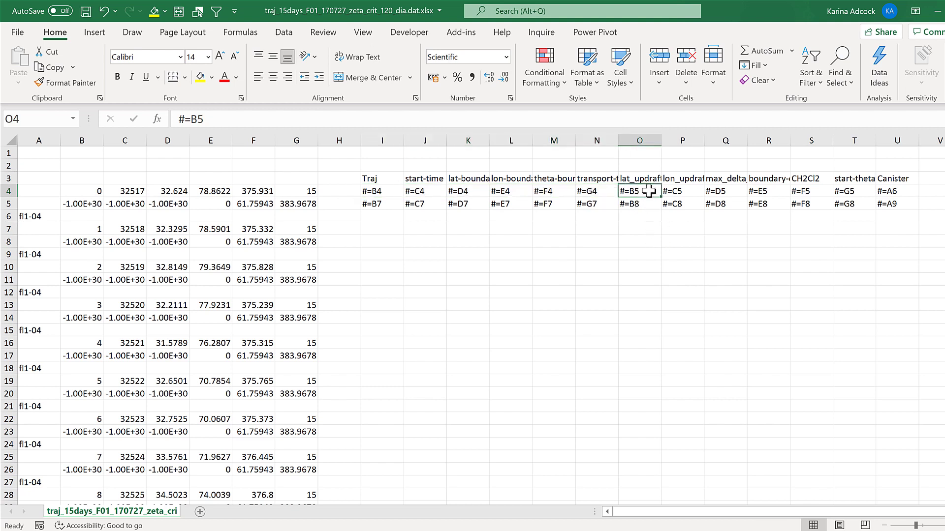
pyautogui.moveTo(649, 191); pyautogui.dragTo(846, 193)
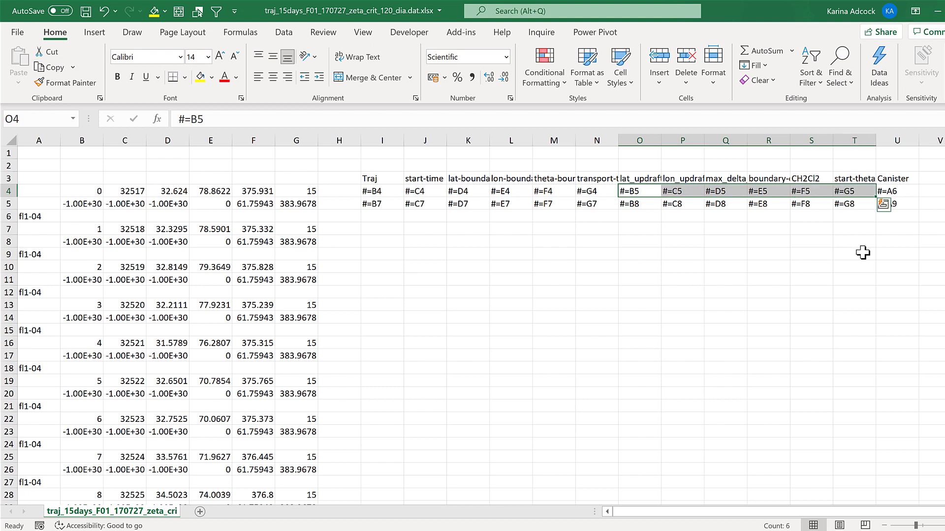
pyautogui.click(900, 189)
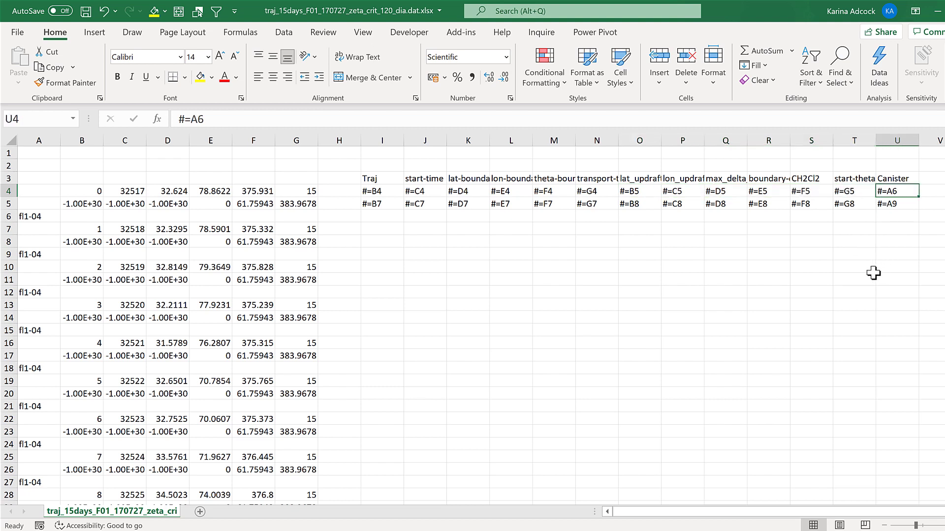
pyautogui.click(392, 209)
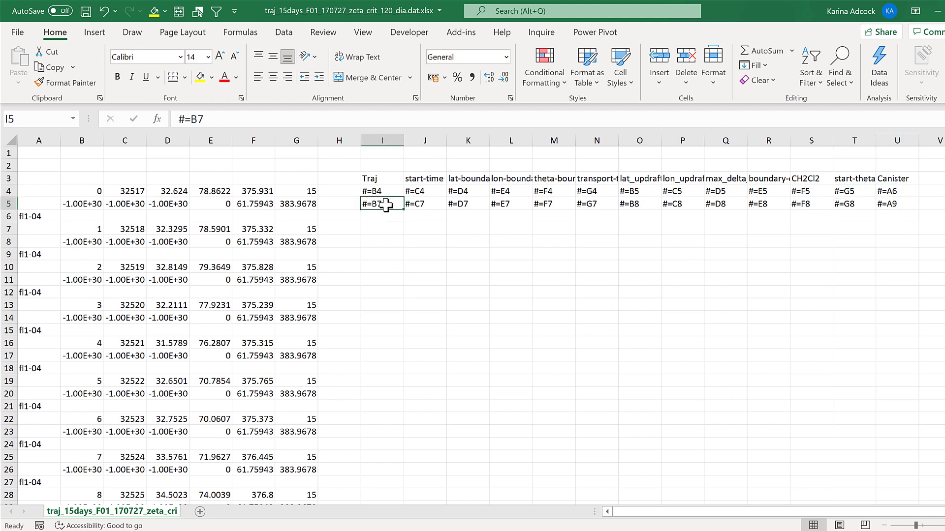
pyautogui.moveTo(386, 205); pyautogui.dragTo(889, 204)
pyautogui.click(892, 203)
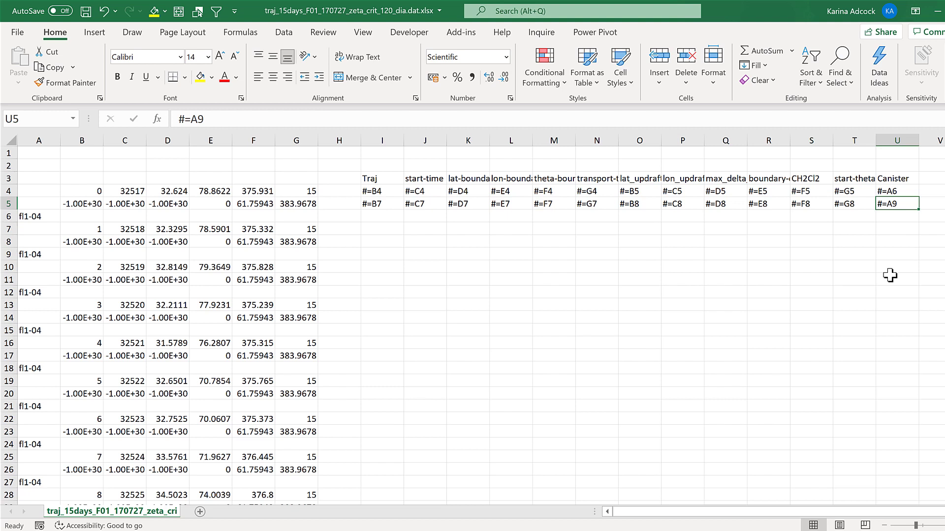
pyautogui.click(566, 265)
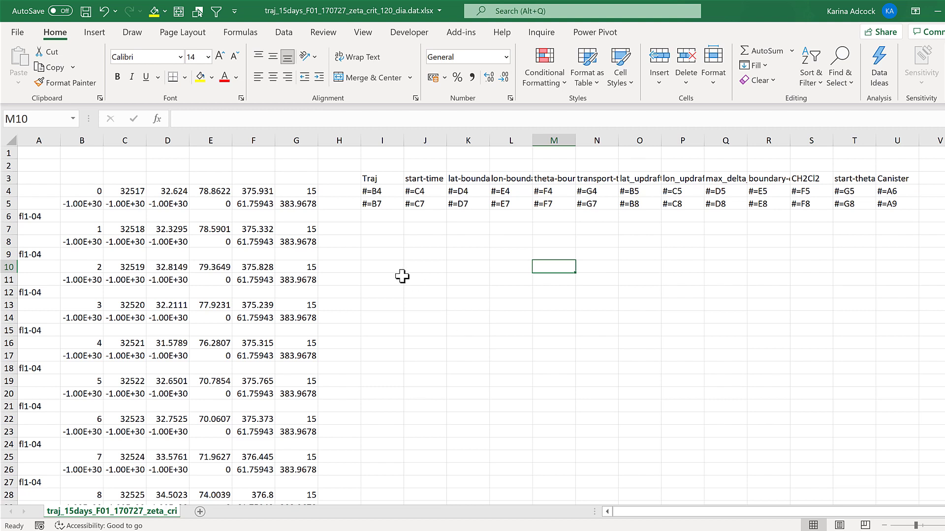
pyautogui.click(391, 188)
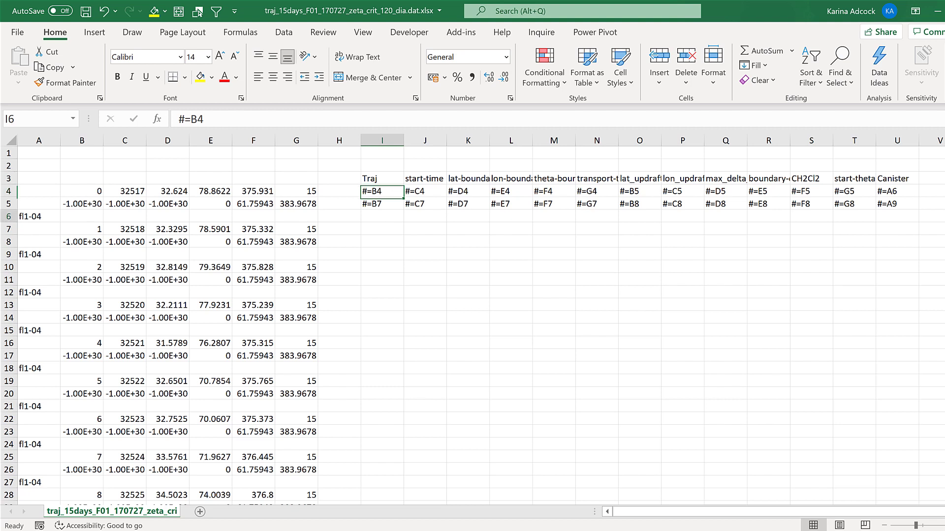
# - Check the text references in I4:I5, O4:O5 and U4:U5 against trajectory 0's rows 4–6
pyautogui.moveTo(34, 191); pyautogui.dragTo(296, 215)
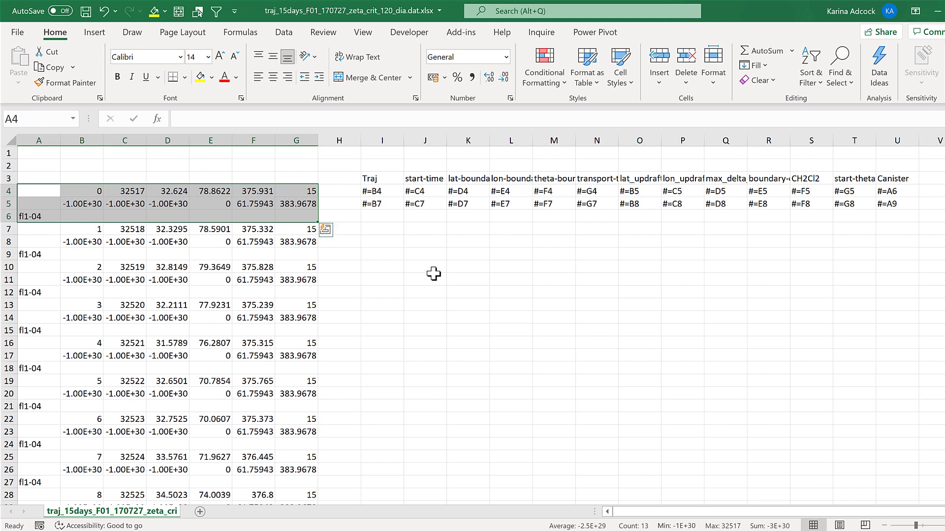
pyautogui.click(391, 194)
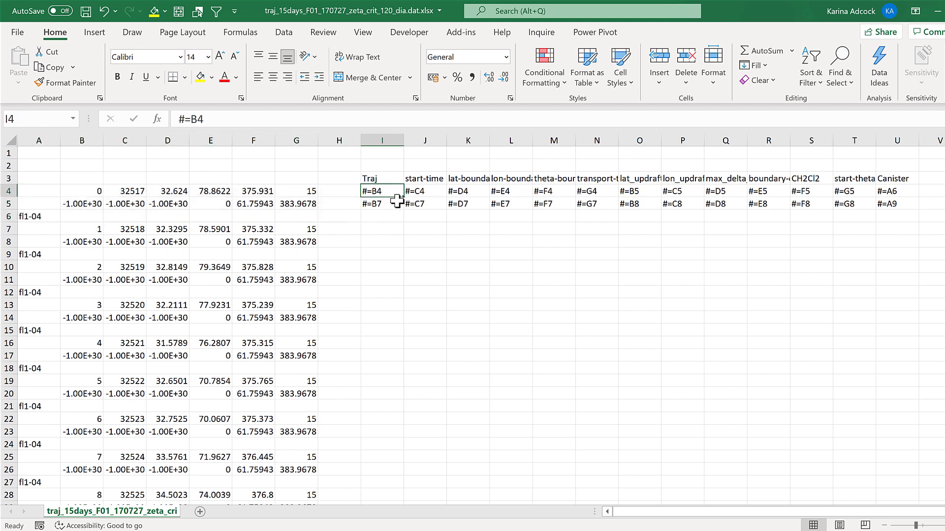
pyautogui.click(392, 208)
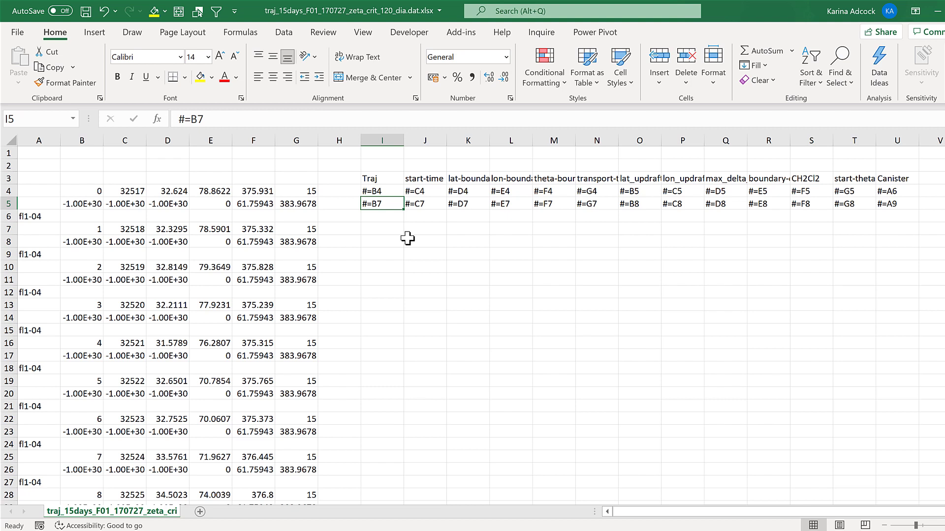
pyautogui.click(647, 190)
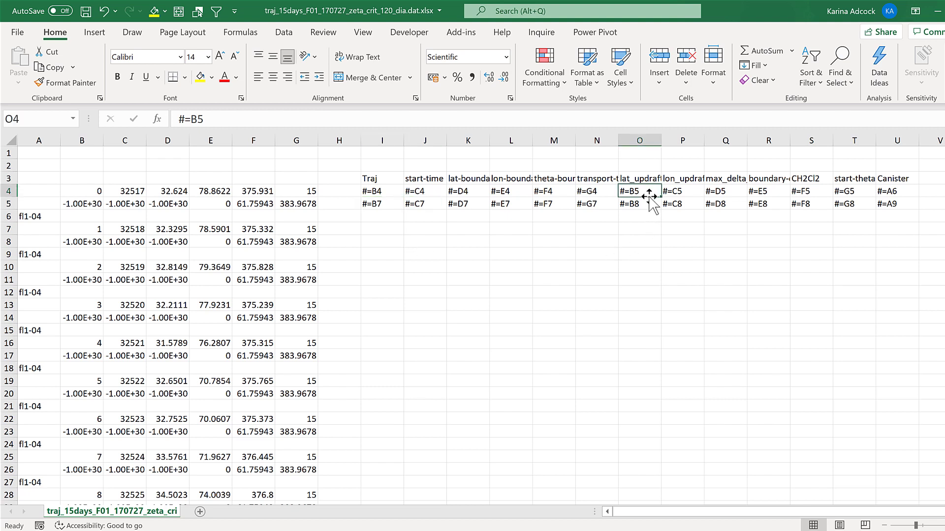
pyautogui.click(652, 206)
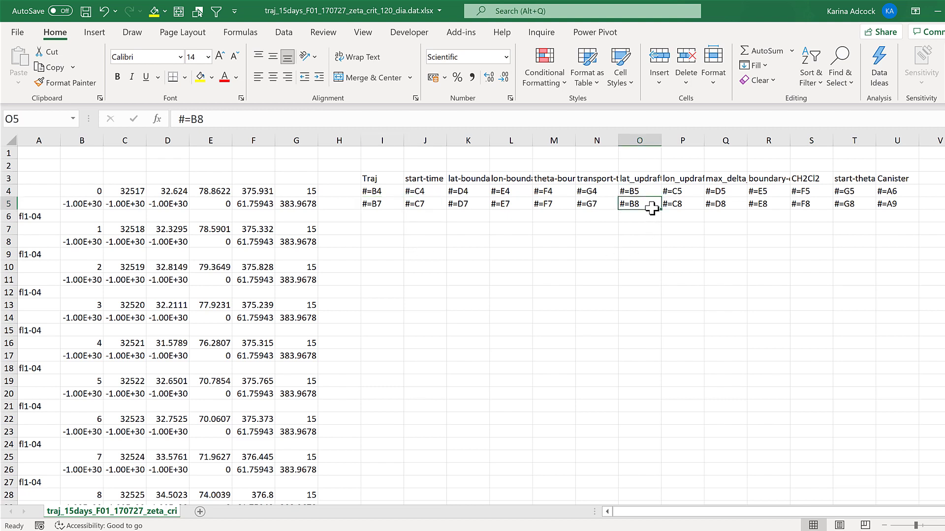
pyautogui.click(907, 192)
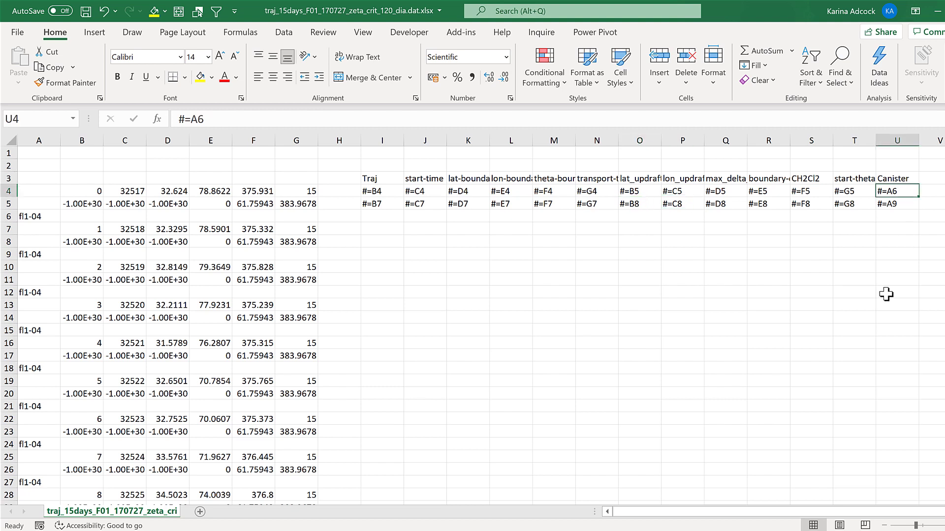
pyautogui.click(906, 204)
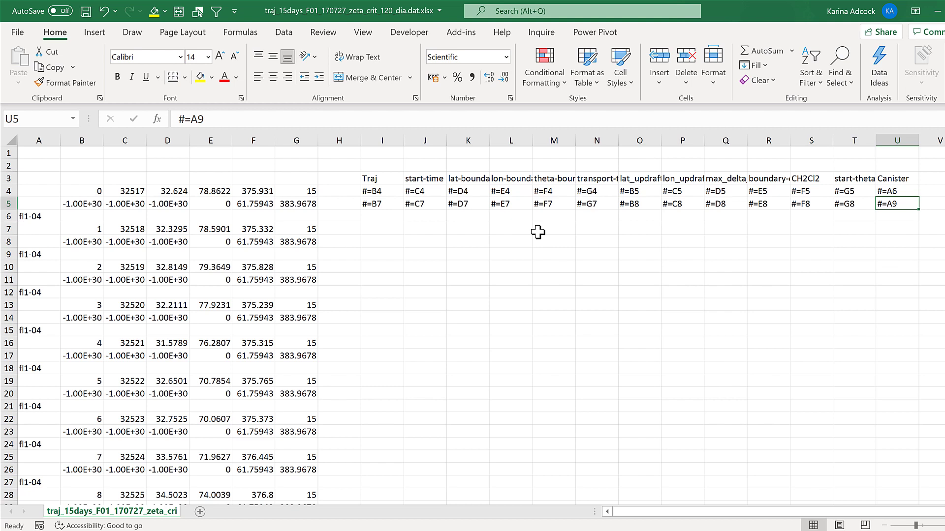
# - Compare empty cells I6, O6 and U6 with trajectory 2's source rows 10–12
pyautogui.click(383, 217)
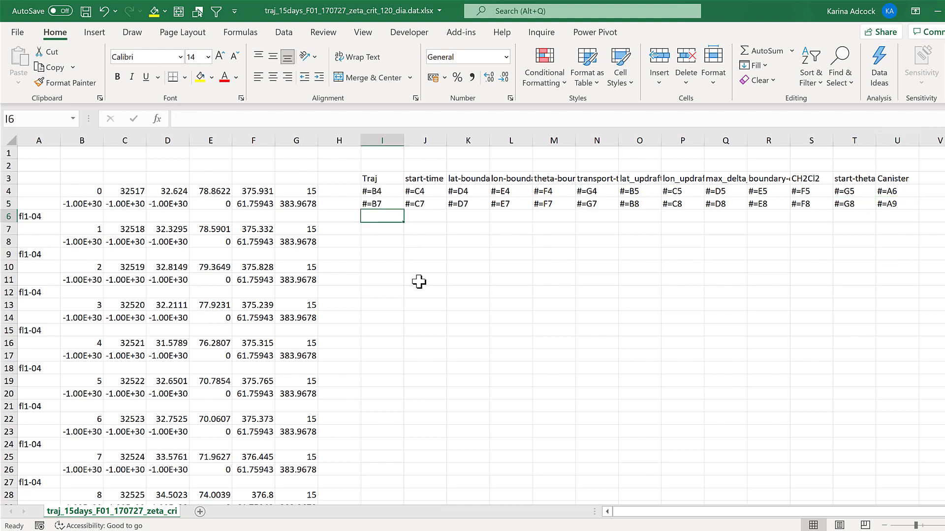
pyautogui.moveTo(36, 268); pyautogui.dragTo(287, 295)
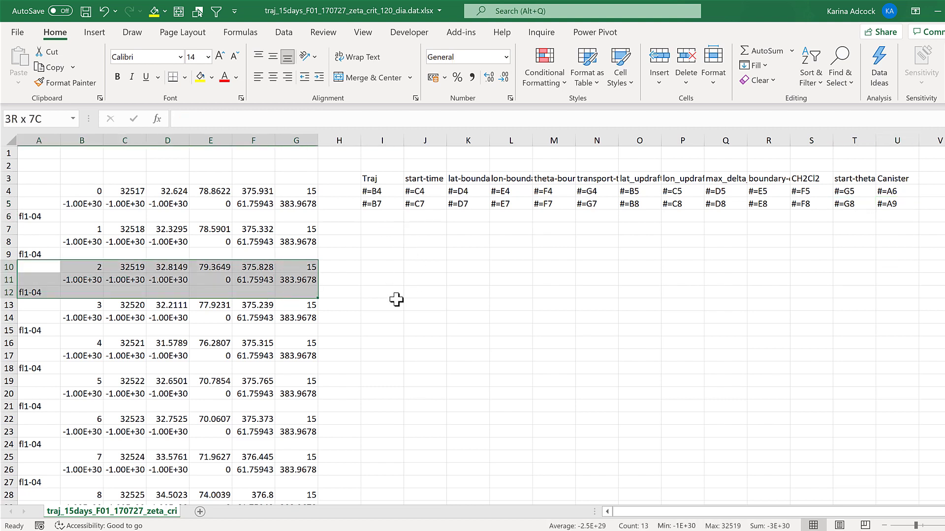
pyautogui.click(390, 215)
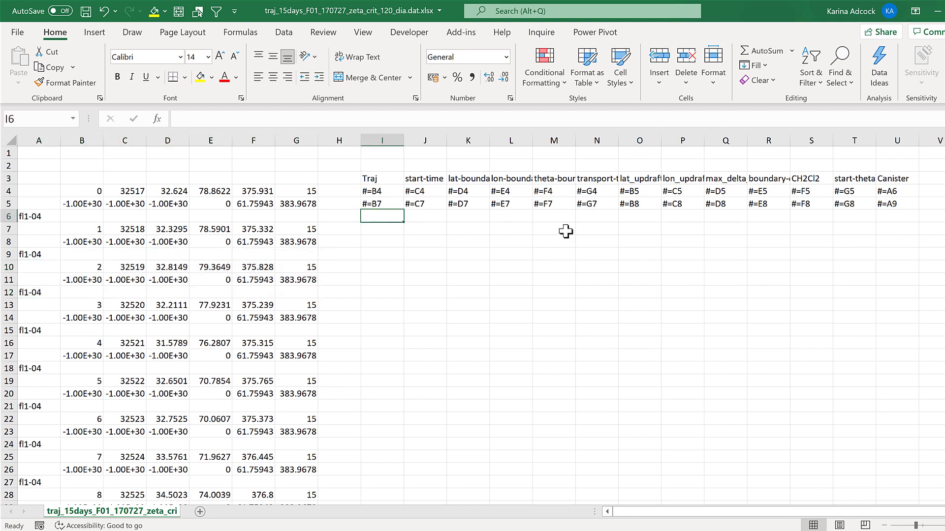
pyautogui.click(638, 217)
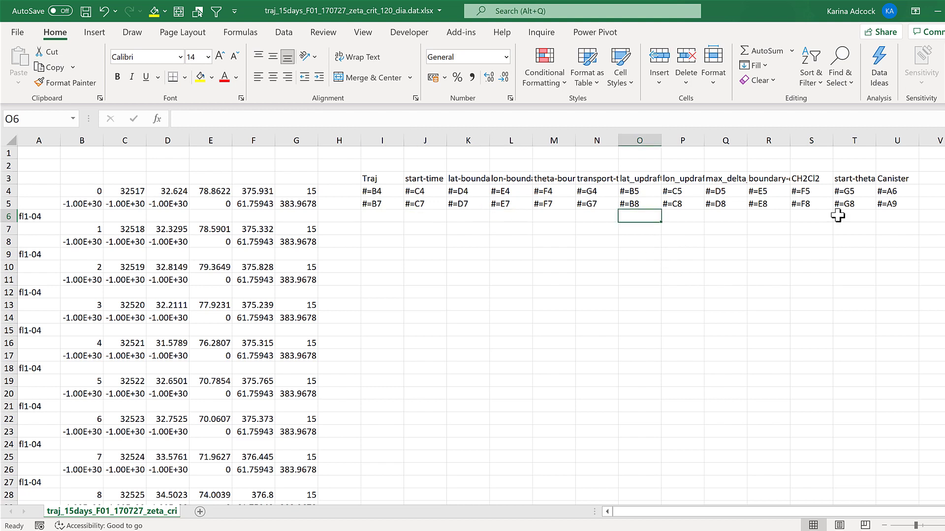
pyautogui.click(908, 214)
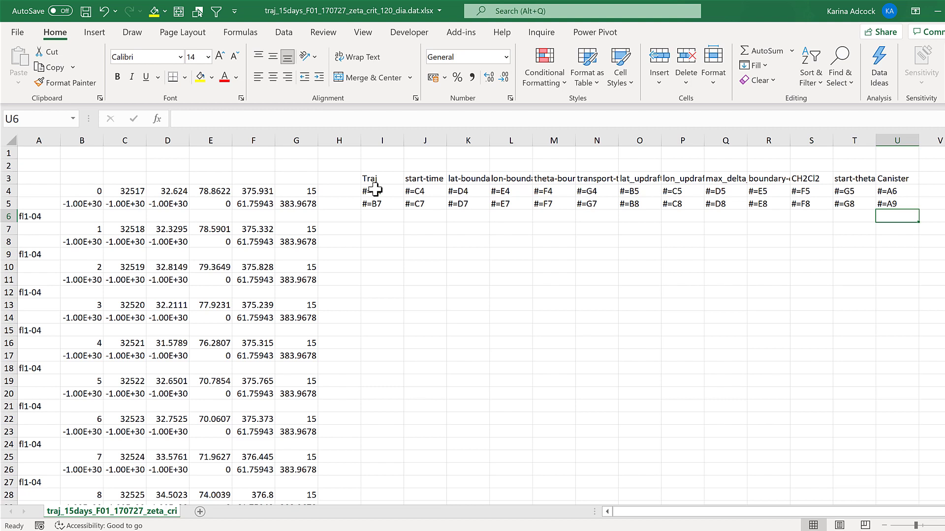
# - Fill the I4:U5 reference pattern down one row into I6:U6
pyautogui.moveTo(373, 191); pyautogui.dragTo(886, 202)
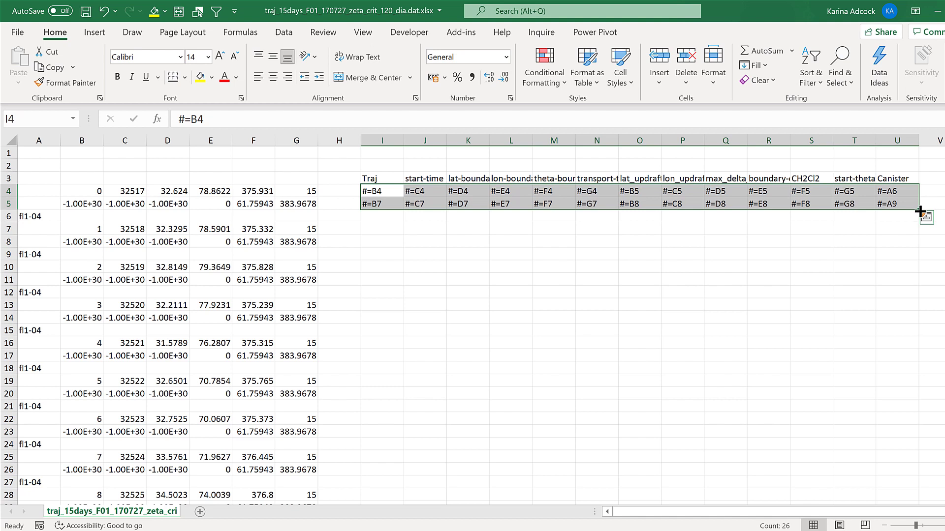
pyautogui.moveTo(920, 211); pyautogui.dragTo(920, 220)
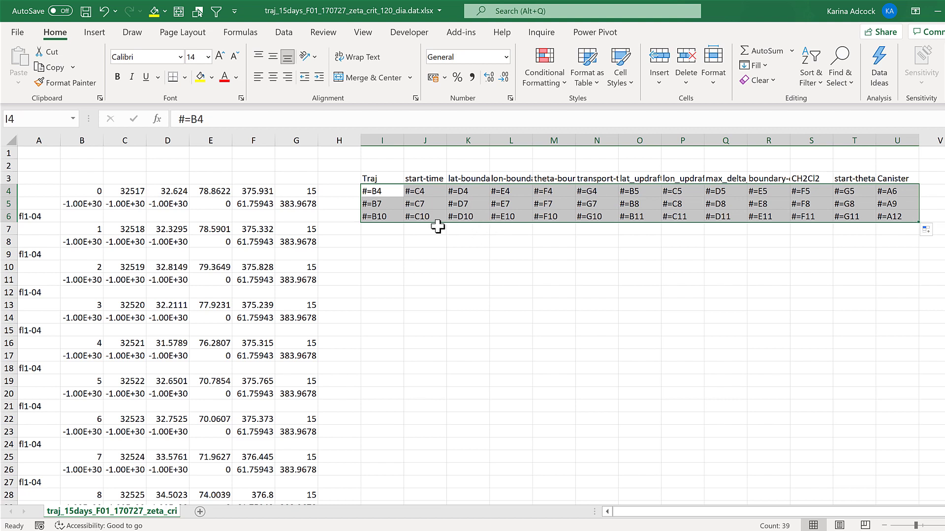
pyautogui.click(419, 236)
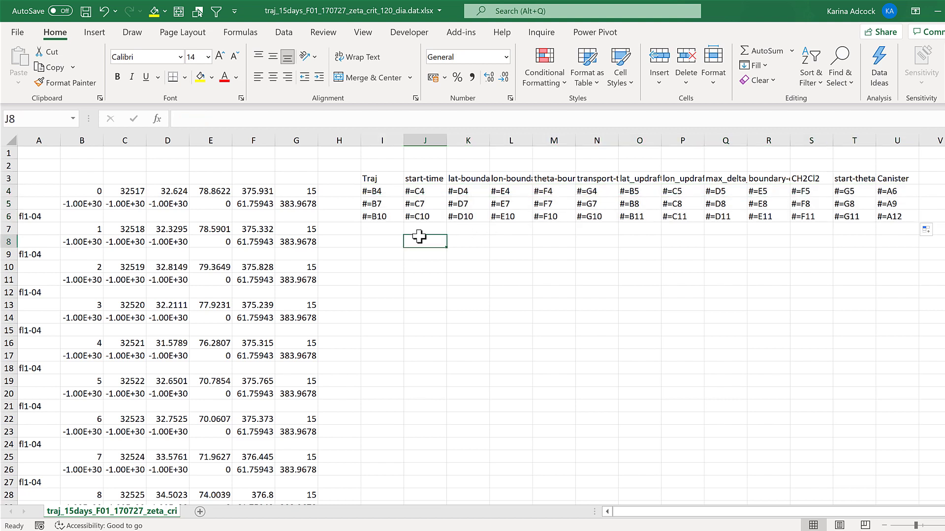
# - Verify the filled references in I6, O6 and U6 (#=B10 through #=A12)
pyautogui.click(392, 202)
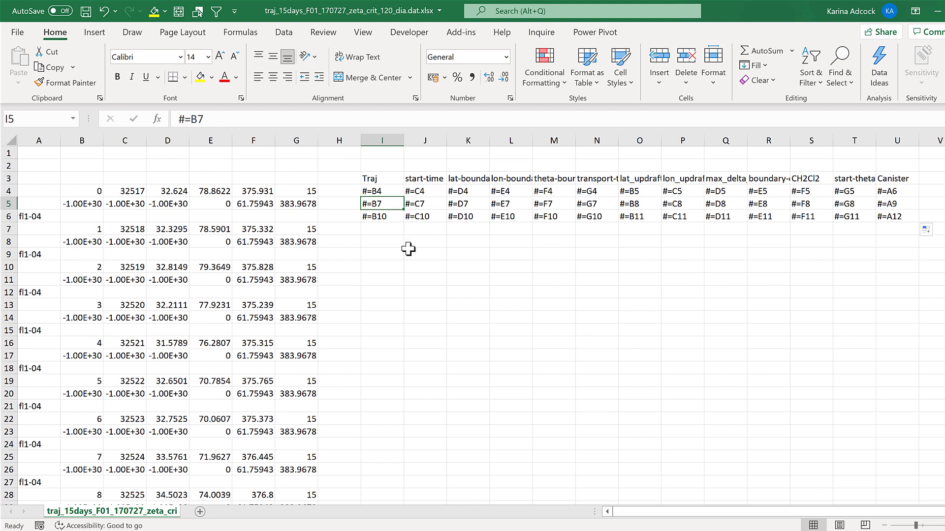
pyautogui.click(393, 220)
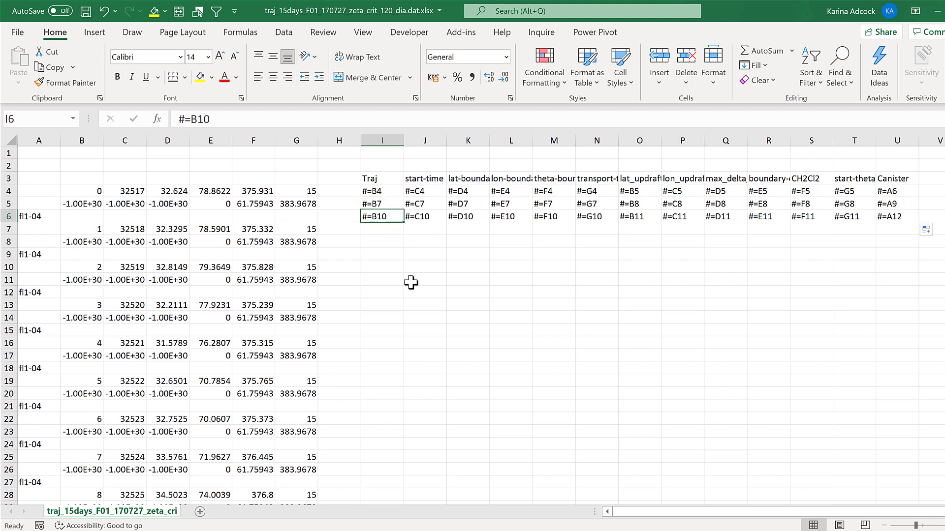
pyautogui.click(652, 205)
pyautogui.click(656, 218)
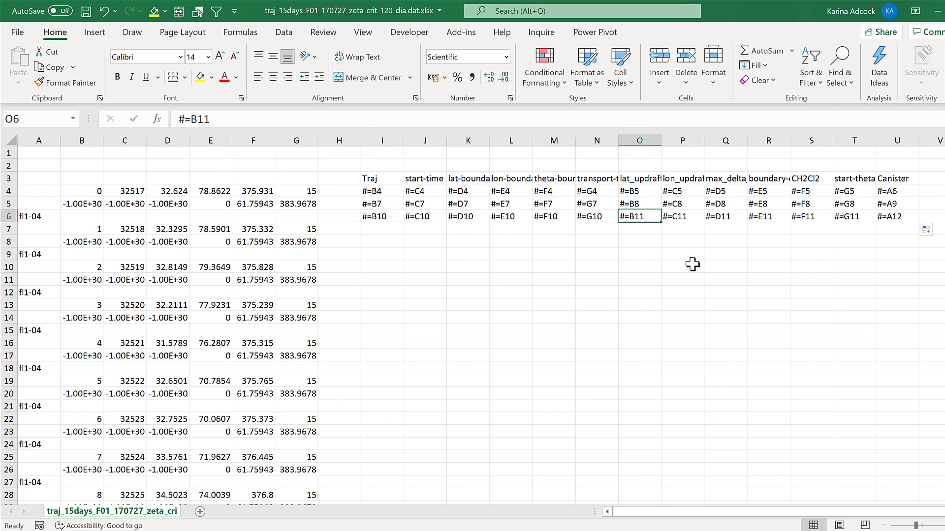
pyautogui.click(917, 205)
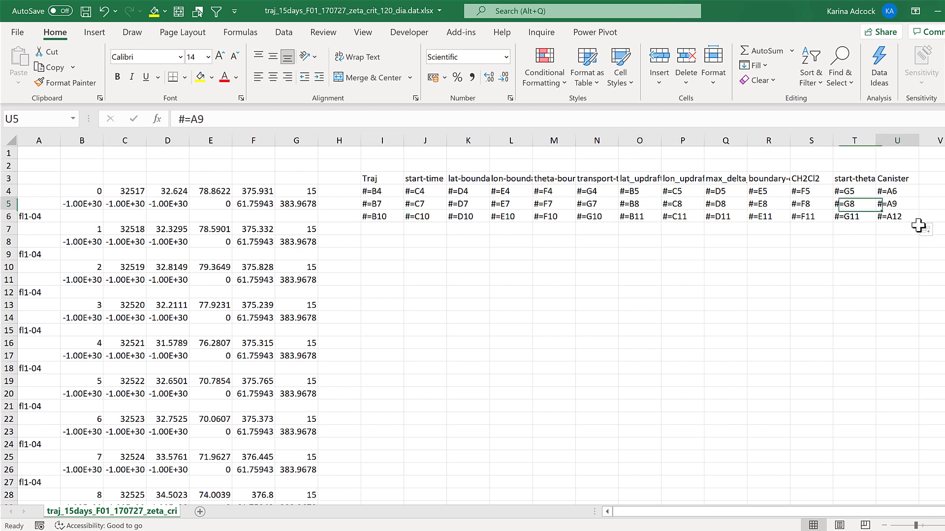
pyautogui.press('Down')
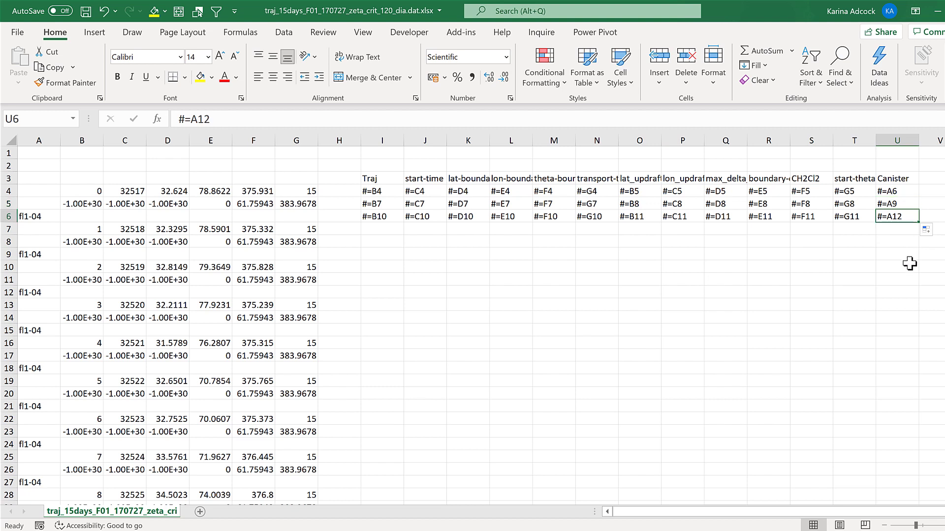
pyautogui.click(419, 252)
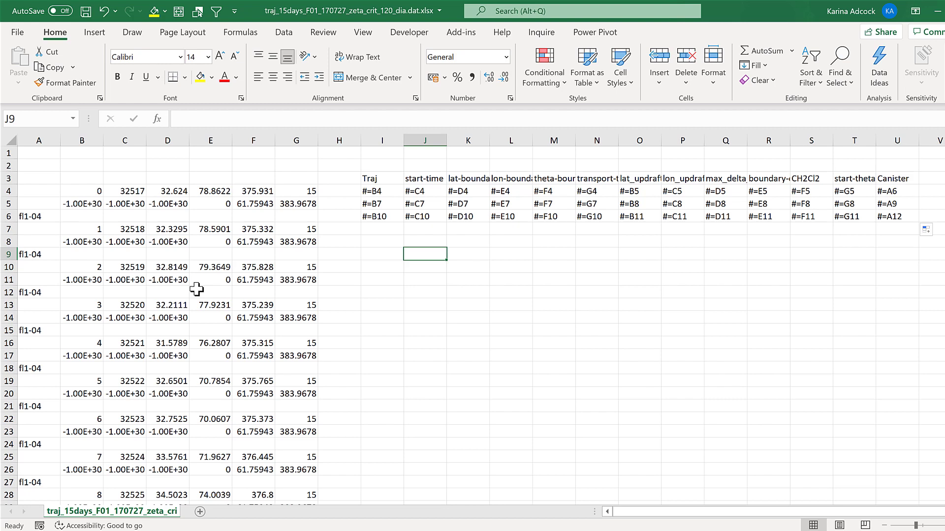
pyautogui.click(177, 176)
pyautogui.hotkey('ctrl', 'End')
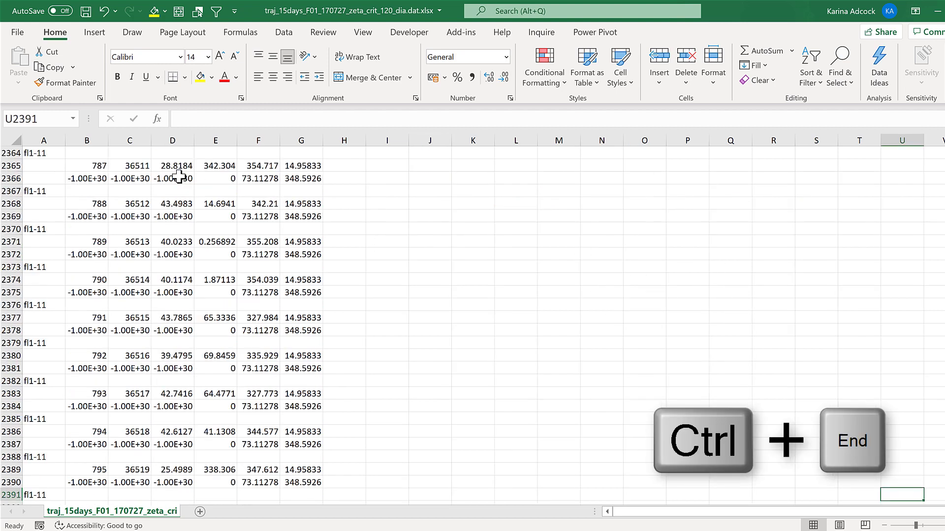
pyautogui.scroll(-1, 176, 295)
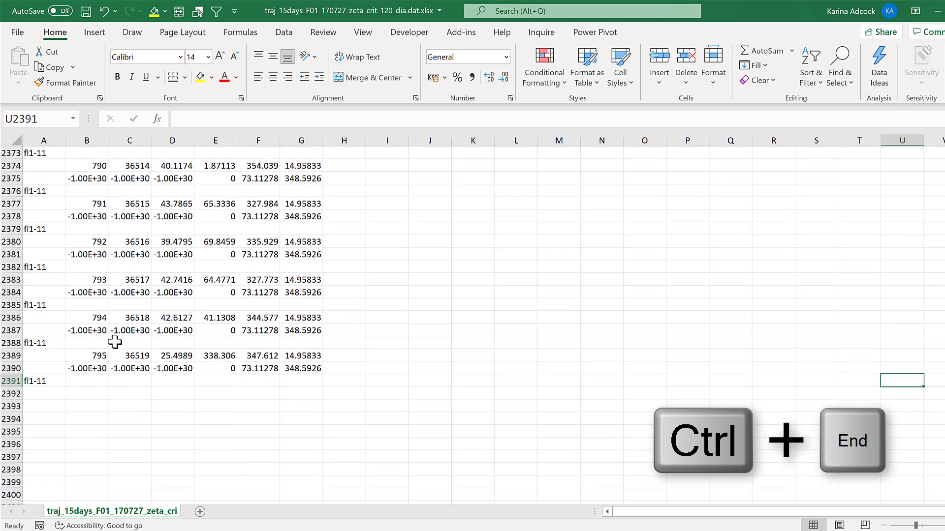
pyautogui.click(47, 380)
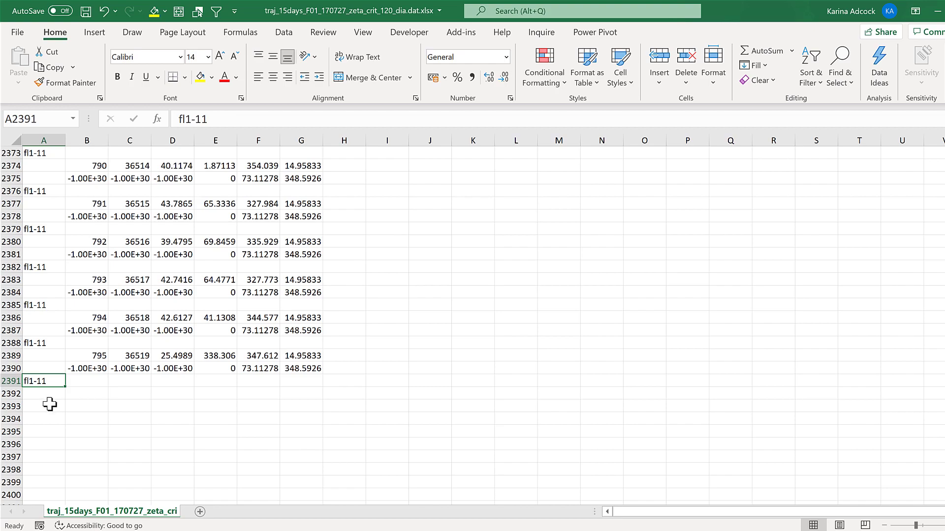
pyautogui.hotkey('ctrl', 'Home')
# - Fill the I4:U6 reference pattern down through row 799
pyautogui.click(391, 193)
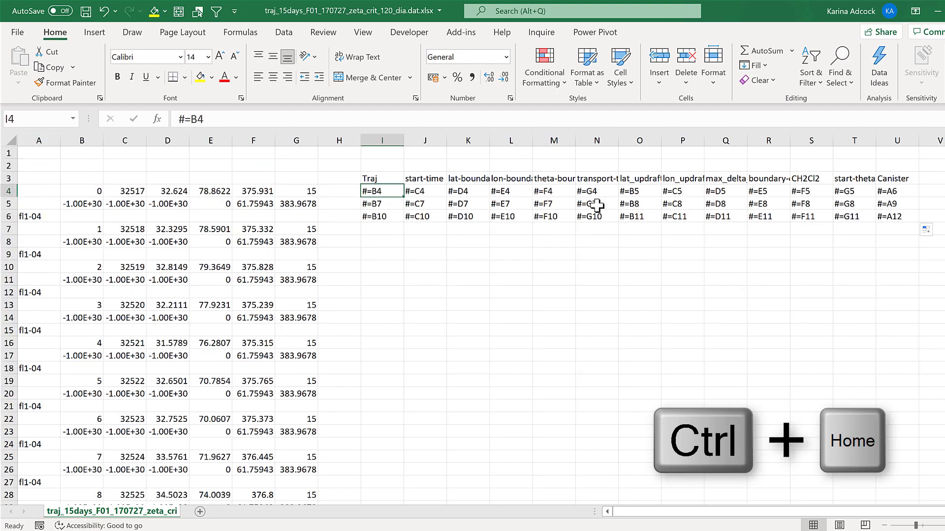
pyautogui.moveTo(382, 192); pyautogui.dragTo(905, 220)
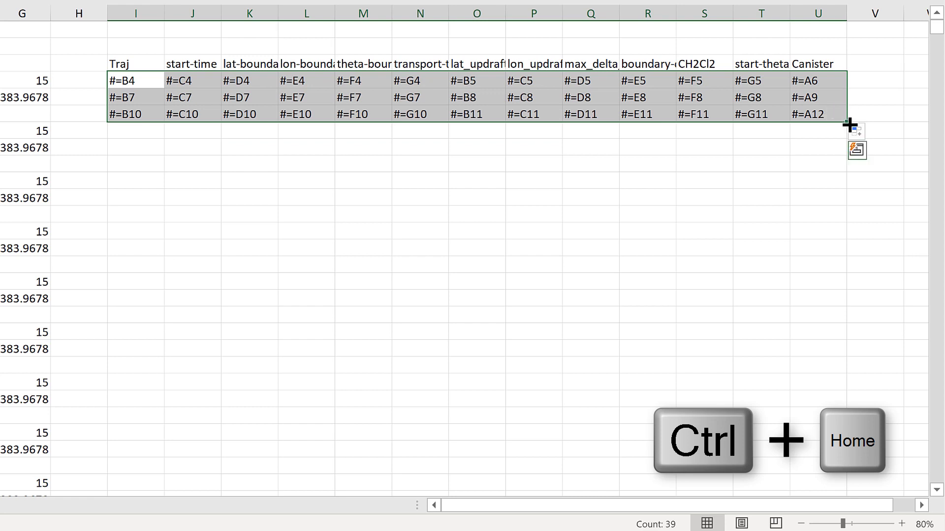
pyautogui.moveTo(848, 123); pyautogui.dragTo(857, 394)
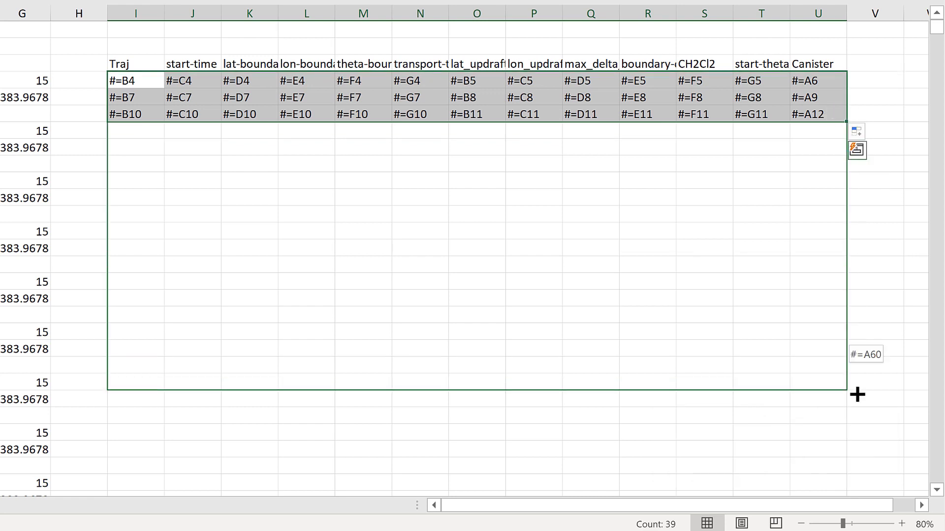
pyautogui.moveTo(858, 394); pyautogui.dragTo(792, 323)
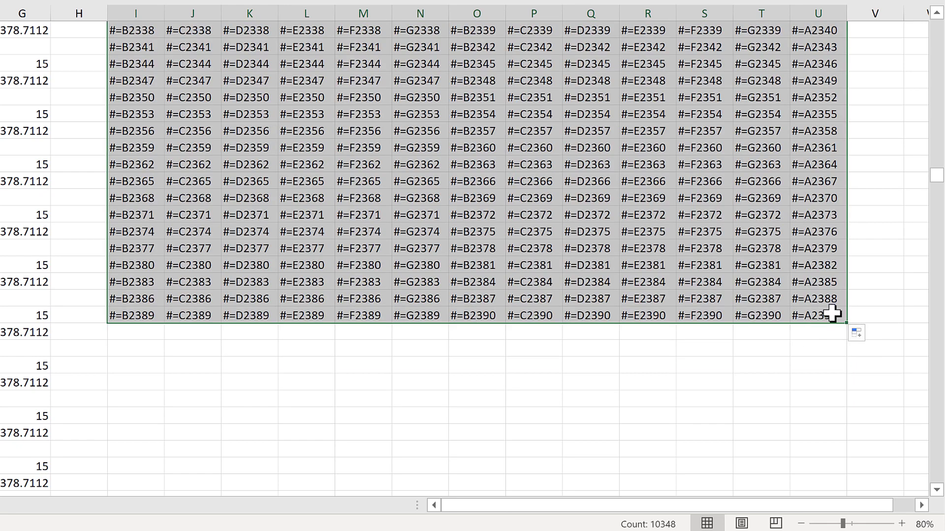
pyautogui.click(832, 315)
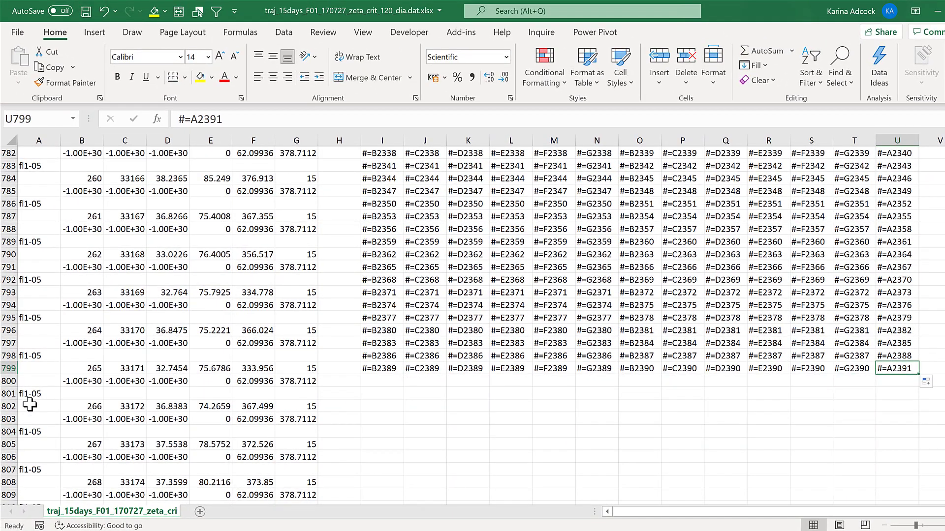
# - Confirm the last filled row references A2391, matching the data's final row, then return to the top
pyautogui.click(30, 406)
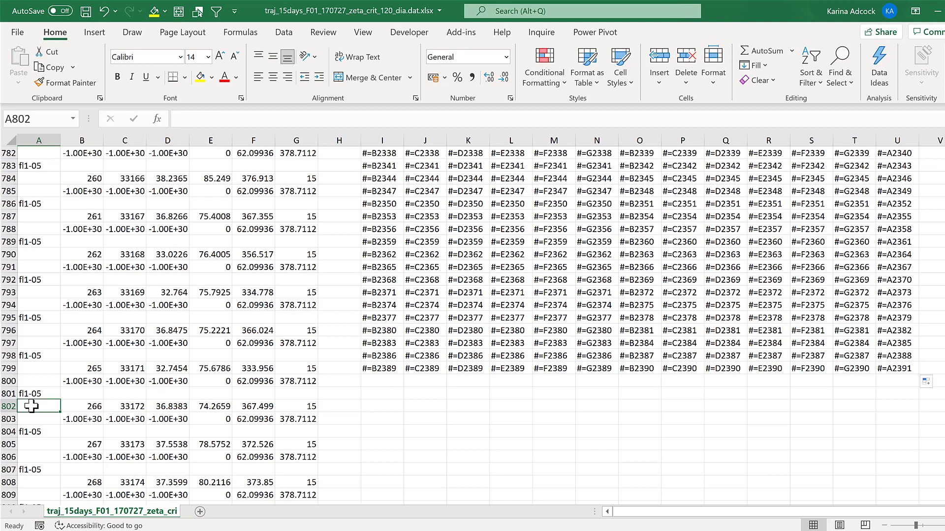
pyautogui.hotkey('ctrl', 'End')
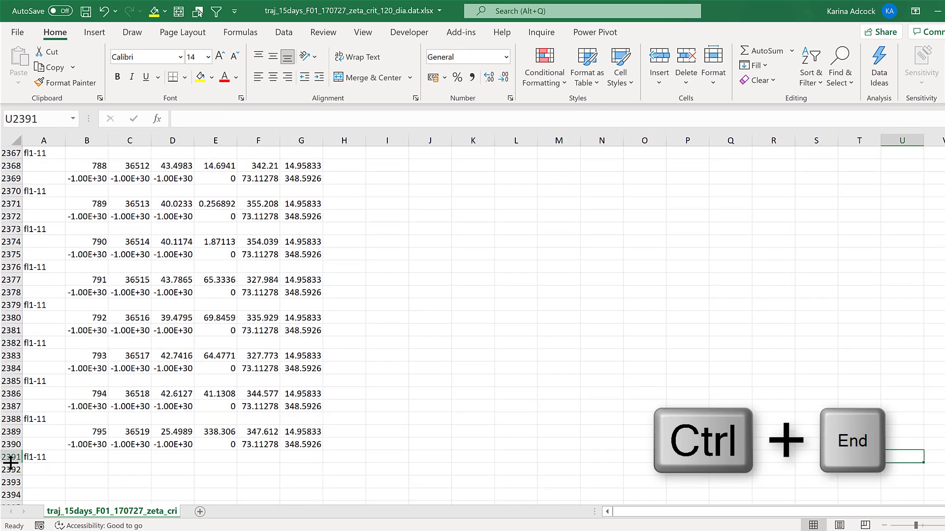
pyautogui.click(34, 458)
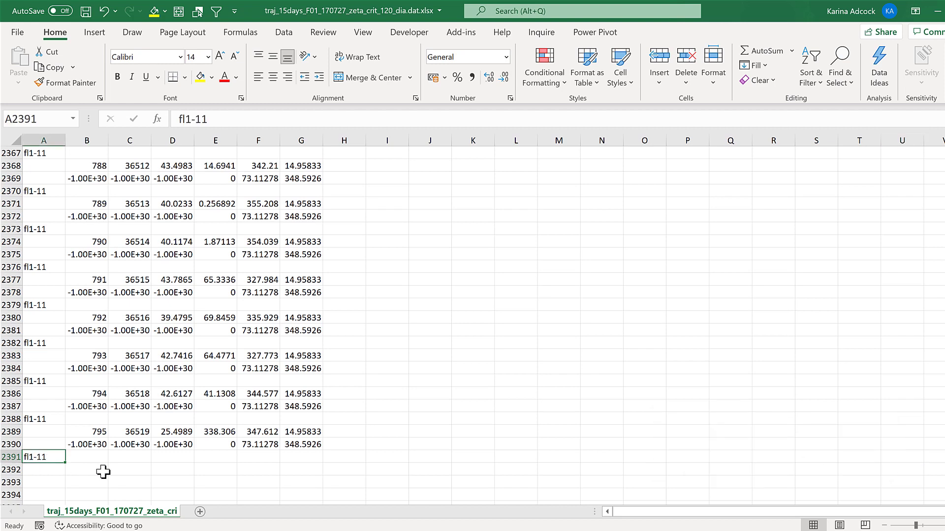
pyautogui.click(591, 308)
pyautogui.hotkey('ctrl', 'Up')
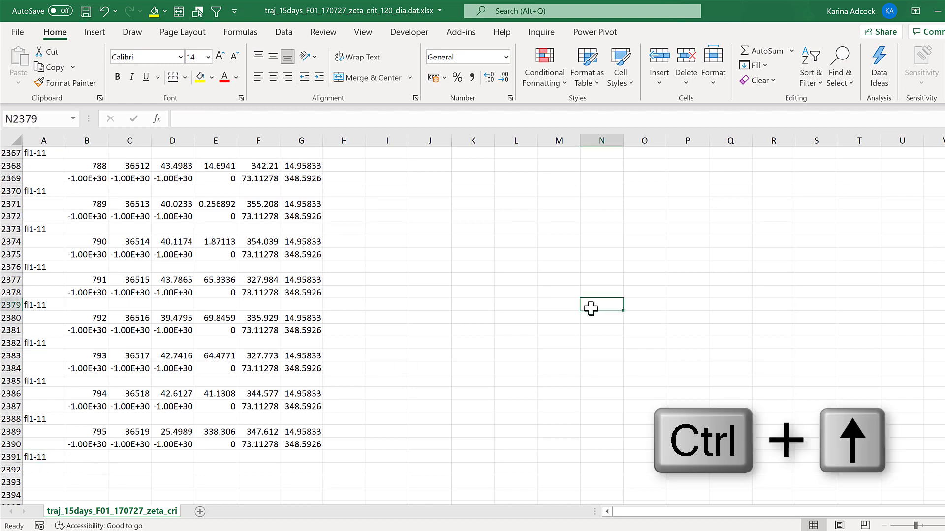
pyautogui.scroll(3, 583, 283)
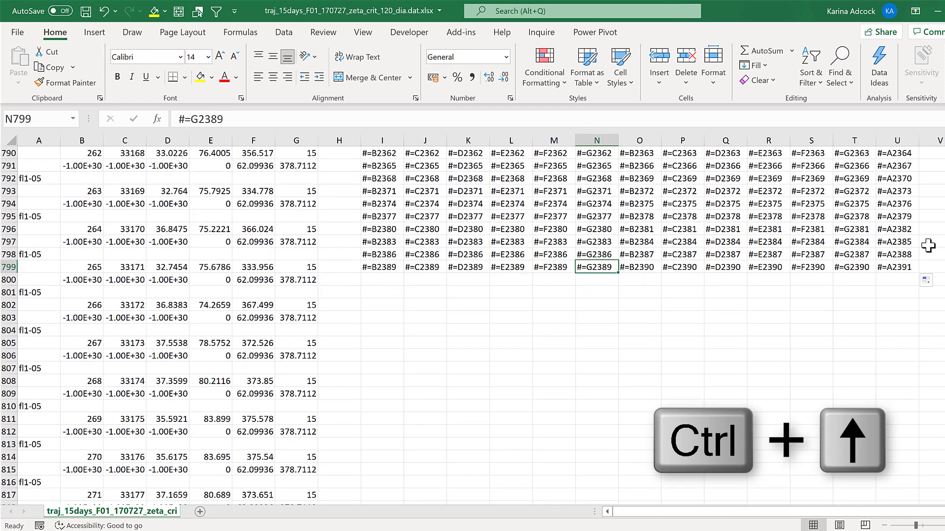
pyautogui.click(908, 269)
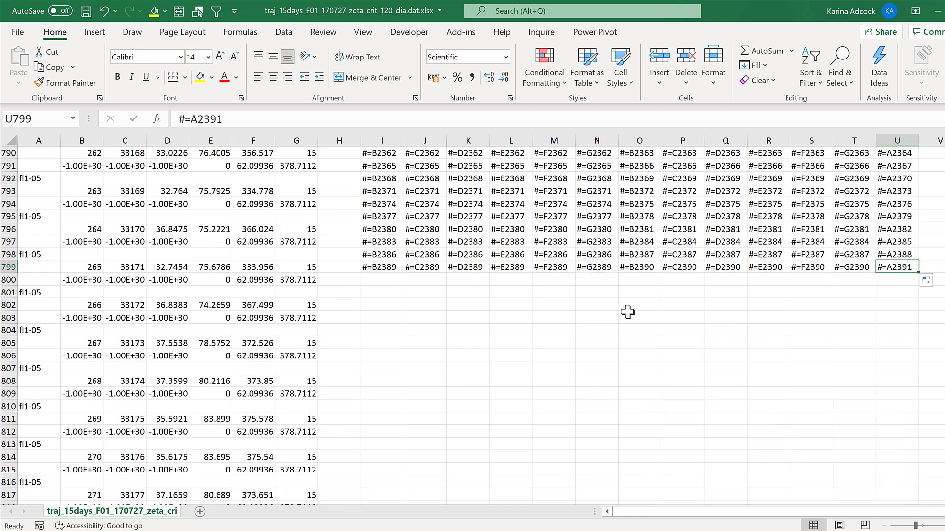
pyautogui.scroll(1, 428, 312)
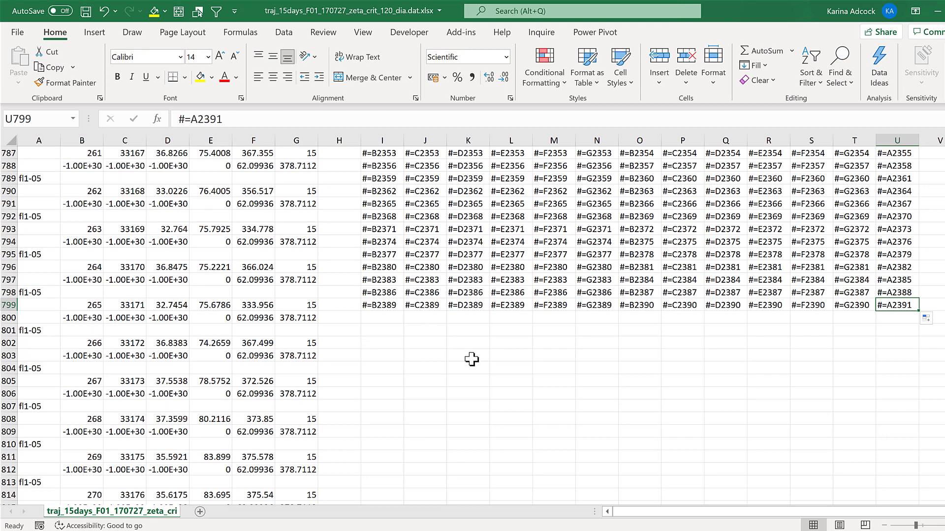
pyautogui.hotkey('ctrl', 'Home')
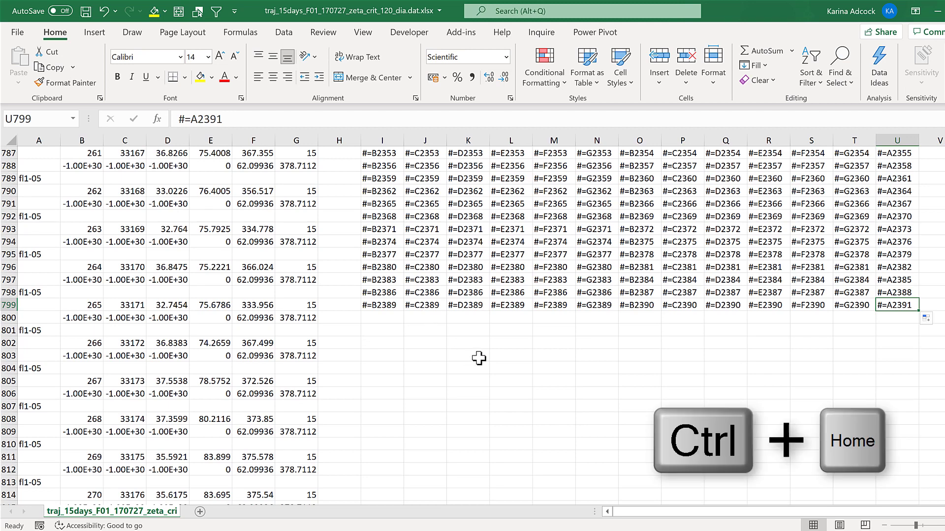
# - Select I4:U799 and replace #= with = to restore the live formulas
pyautogui.moveTo(384, 196); pyautogui.dragTo(882, 196)
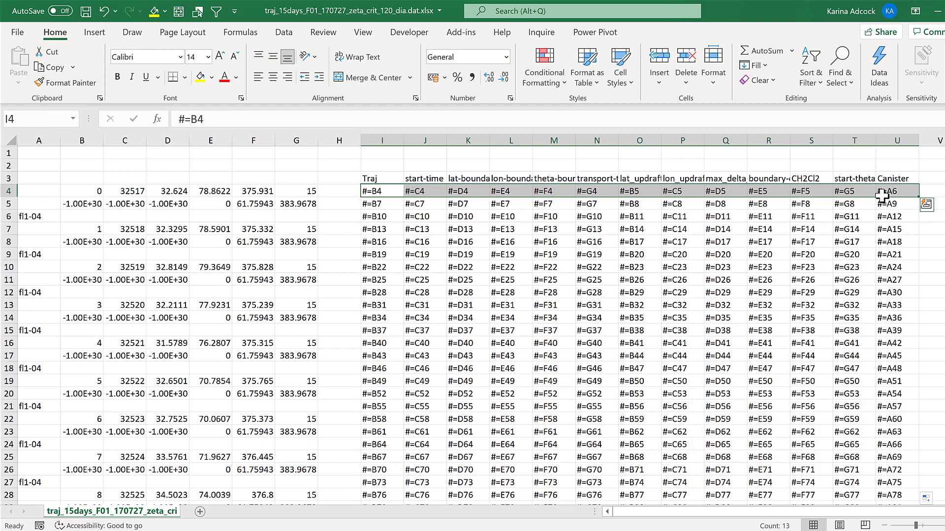
pyautogui.hotkey('ctrl', 'shift', 'Down')
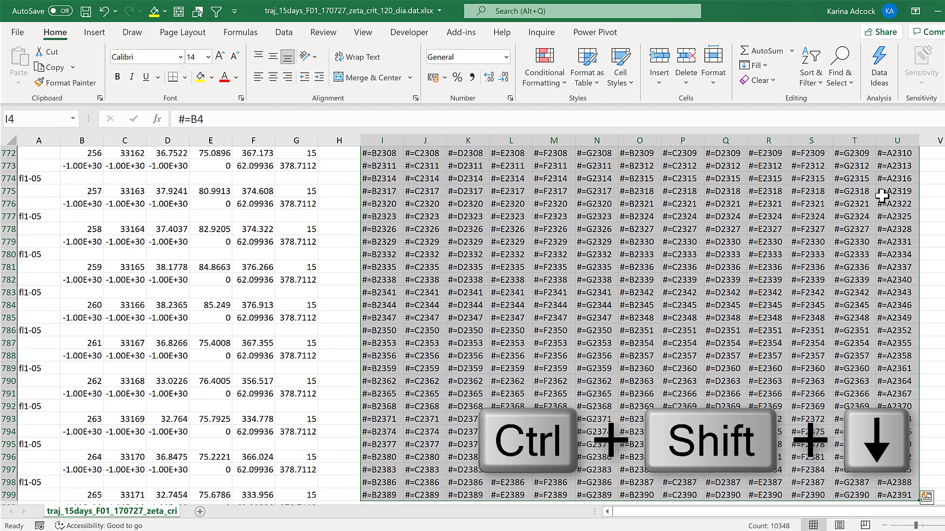
pyautogui.hotkey('ctrl', 'h')
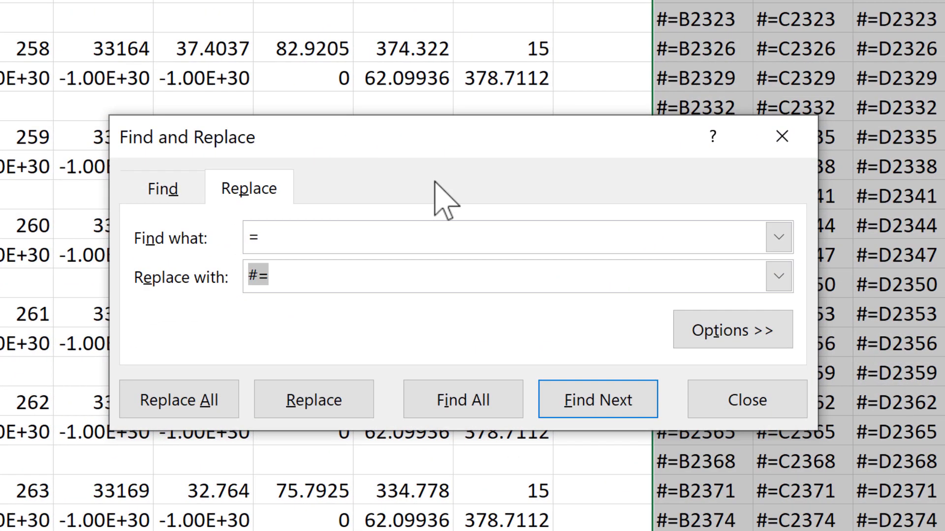
pyautogui.press('BackSpace')
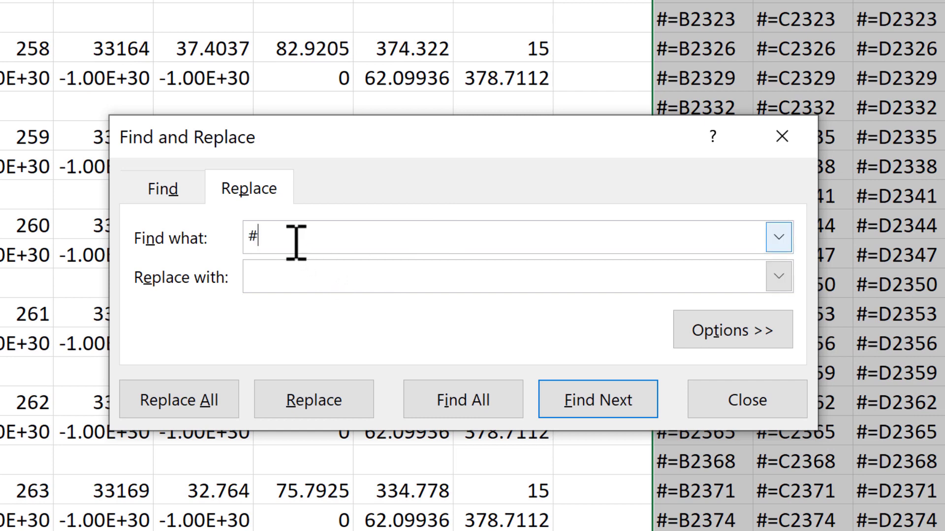
pyautogui.click(310, 275)
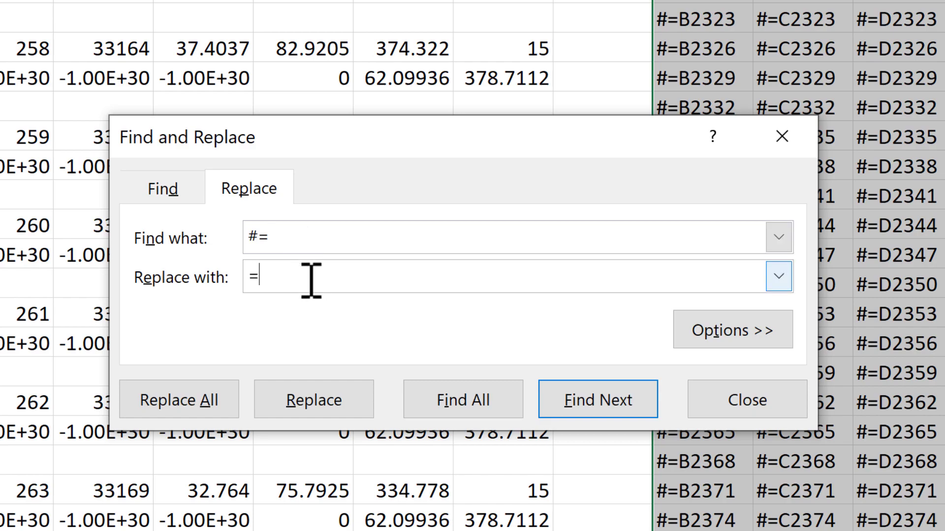
pyautogui.click(232, 401)
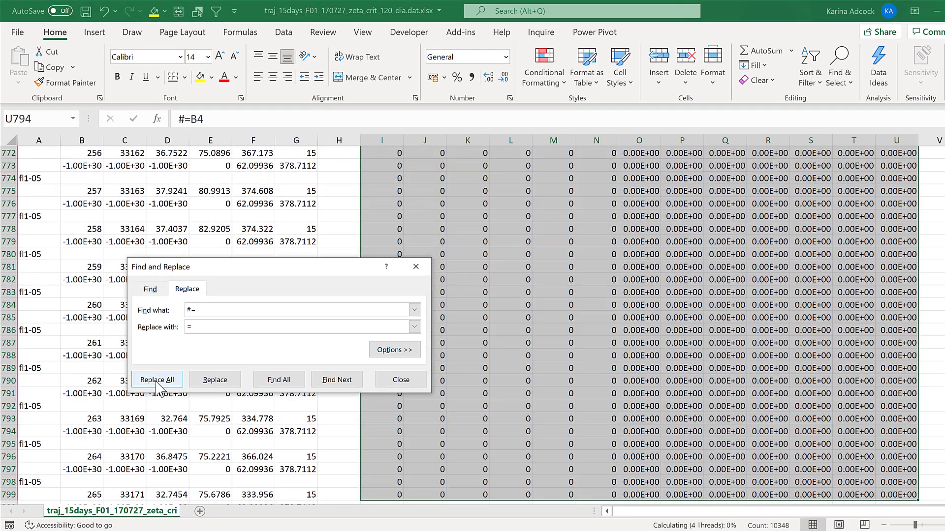
pyautogui.click(498, 308)
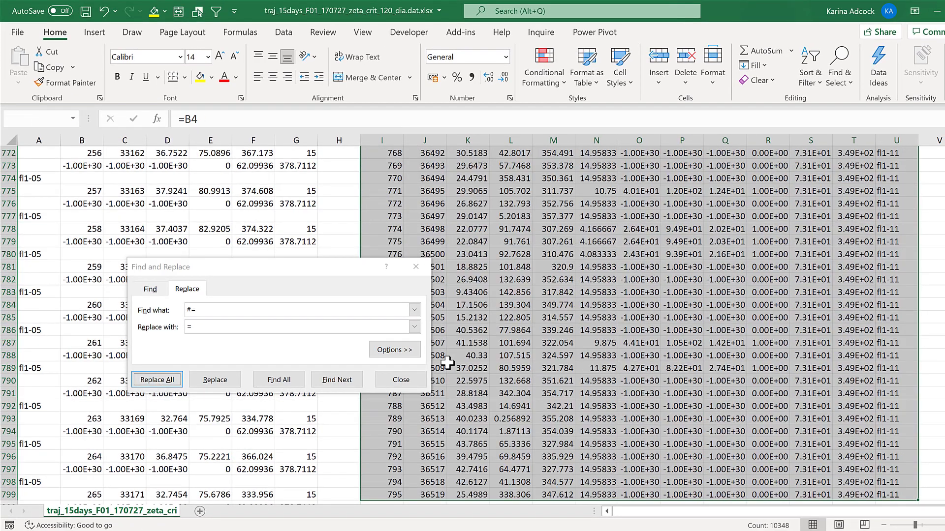
pyautogui.click(401, 380)
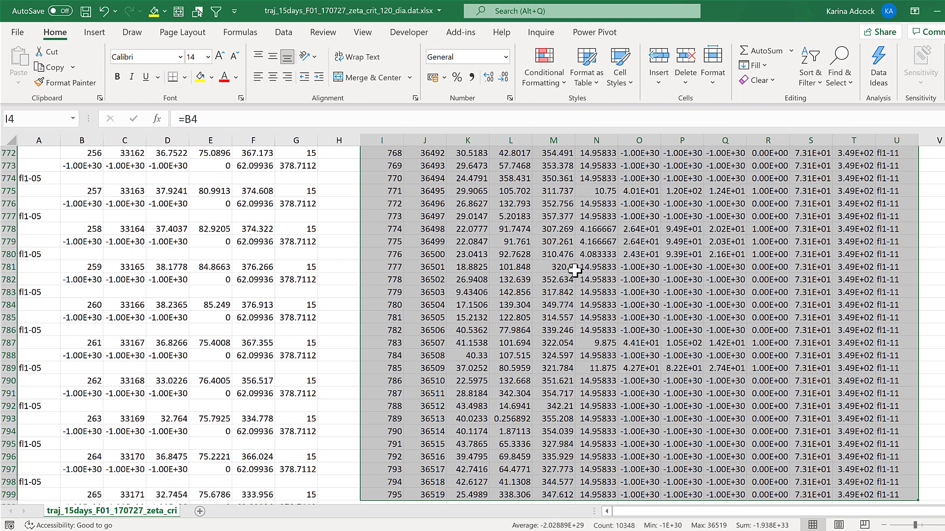
pyautogui.click(571, 270)
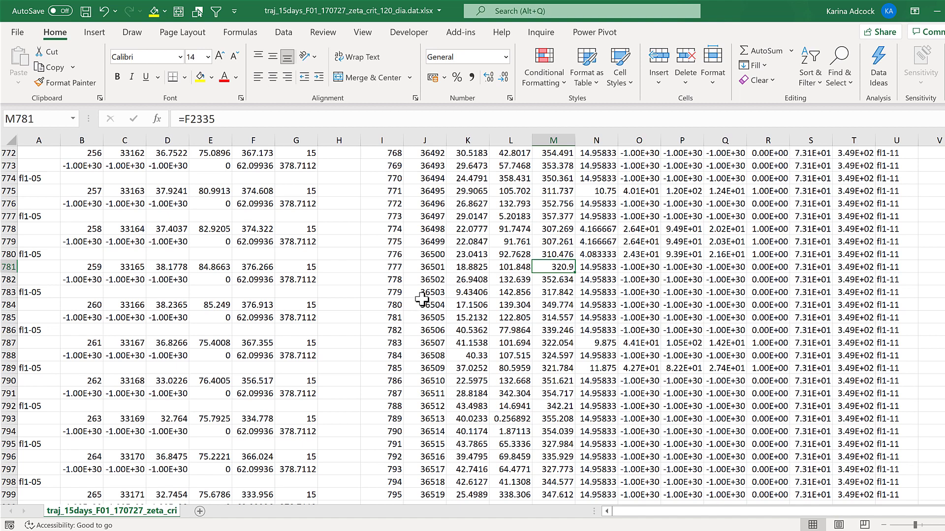
pyautogui.scroll(-4, 422, 300)
pyautogui.click(386, 343)
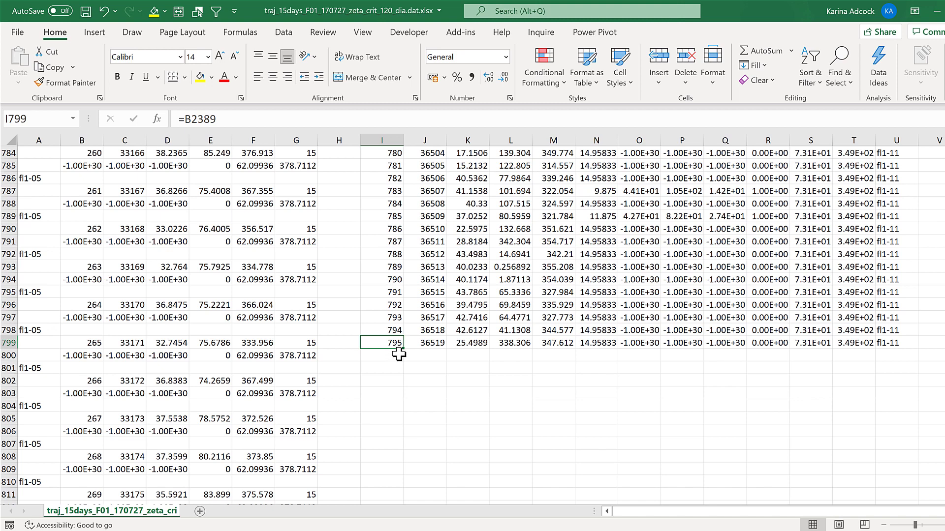
pyautogui.click(43, 396)
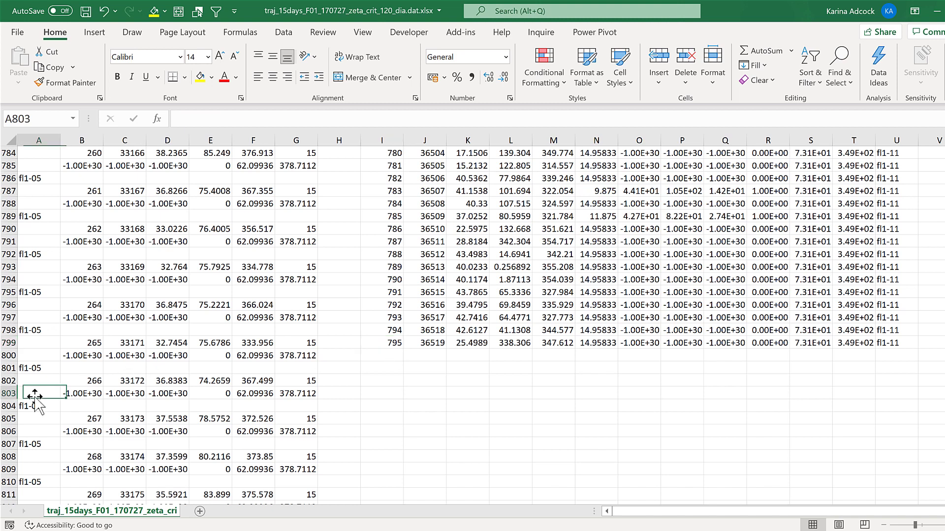
pyautogui.hotkey('ctrl', 'End')
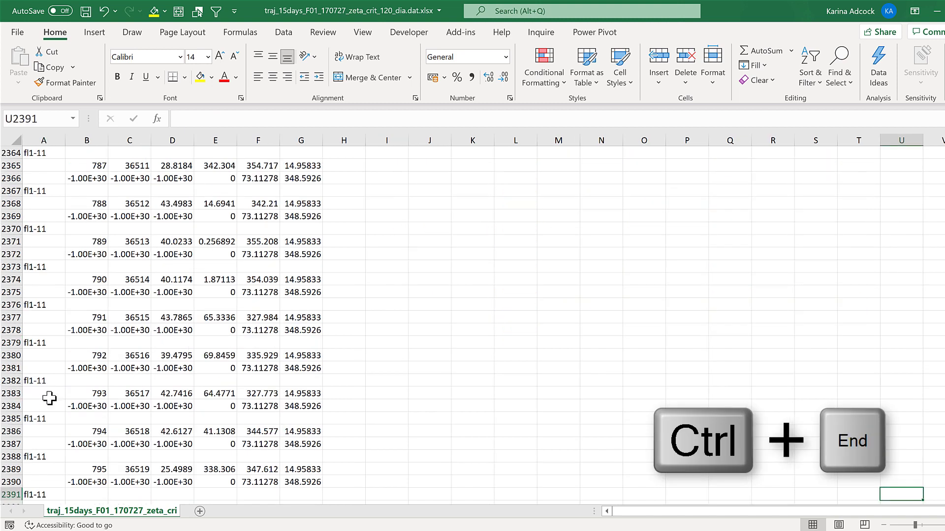
pyautogui.click(87, 392)
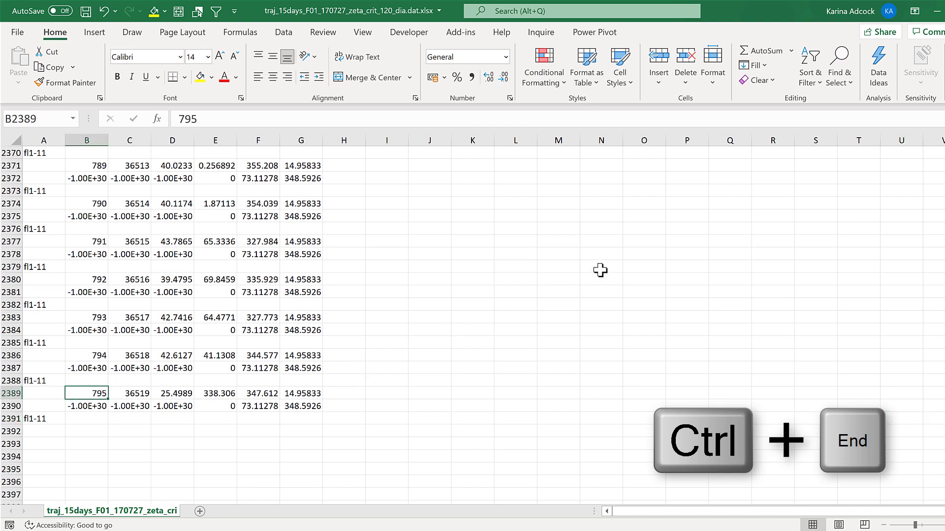
pyautogui.click(613, 217)
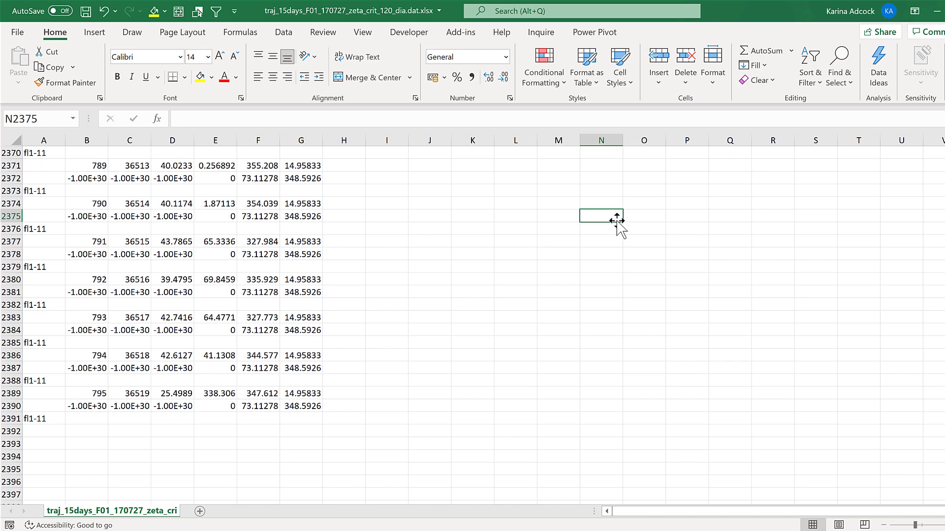
pyautogui.hotkey('ctrl', 'Home')
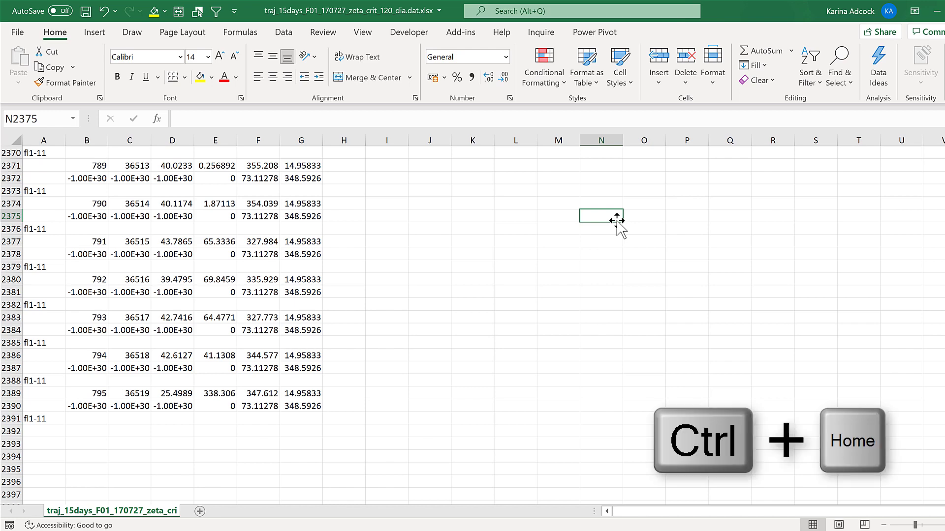
pyautogui.click(460, 155)
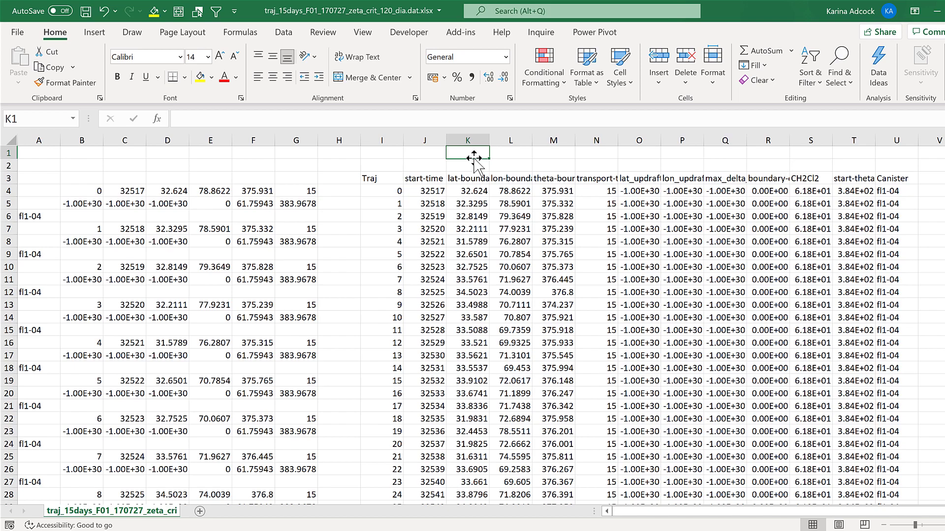
# - Select and copy the whole table I3:U799
pyautogui.click(389, 179)
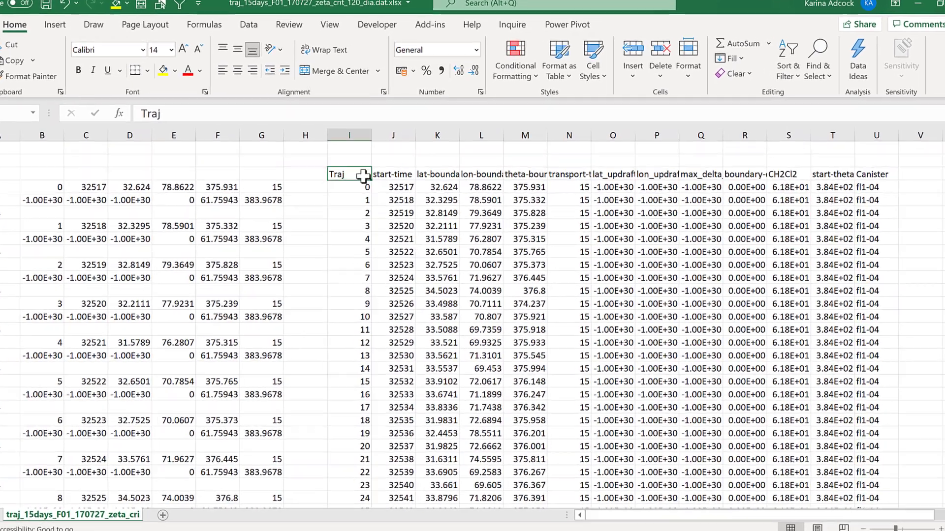
pyautogui.hotkey('ctrl', 'shift', 'Right')
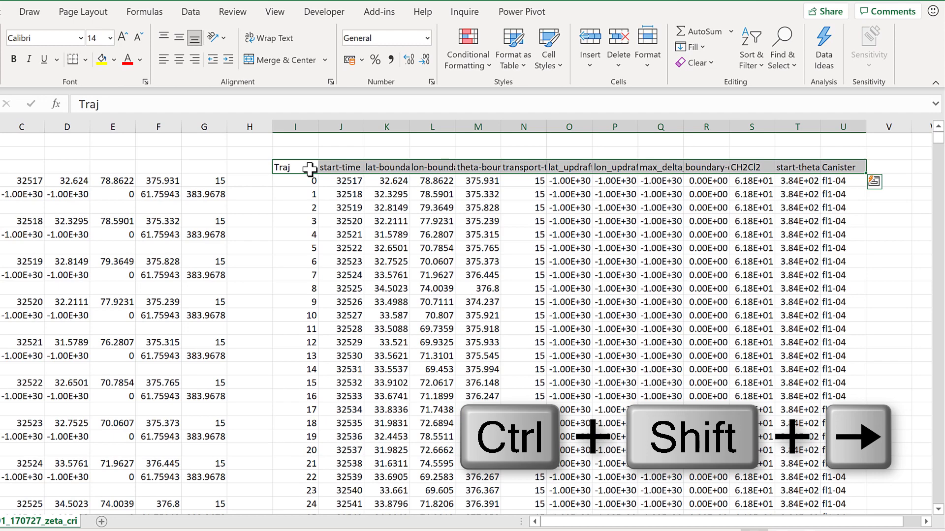
pyautogui.hotkey('ctrl', 'shift', 'Down')
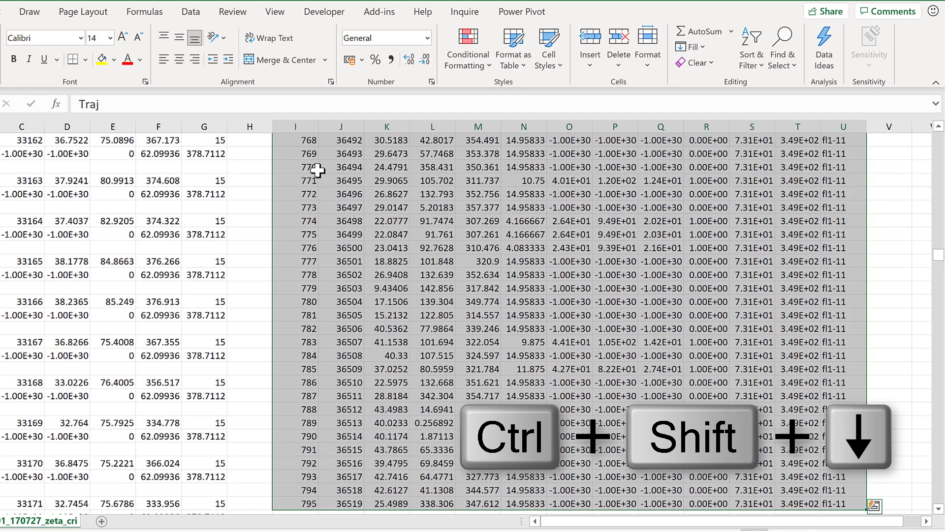
pyautogui.rightClick(331, 171)
pyautogui.click(368, 178)
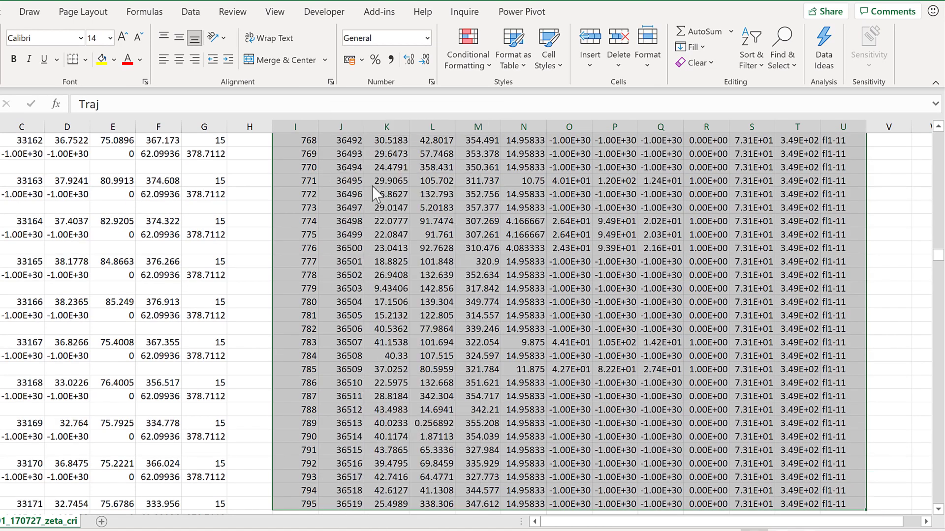
pyautogui.hotkey('ctrl', 'BackSpace')
# - Paste the table over itself as values and check cells now hold plain numbers
pyautogui.rightClick(382, 168)
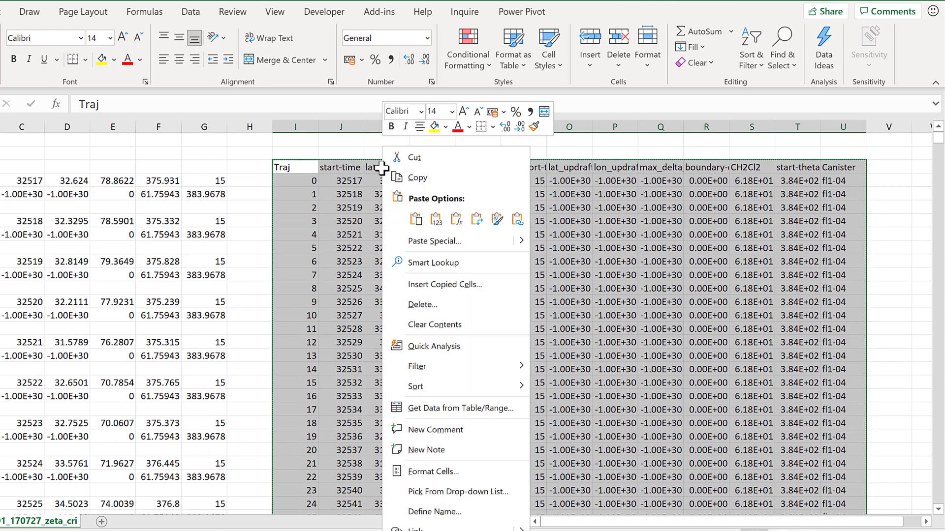
pyautogui.click(436, 220)
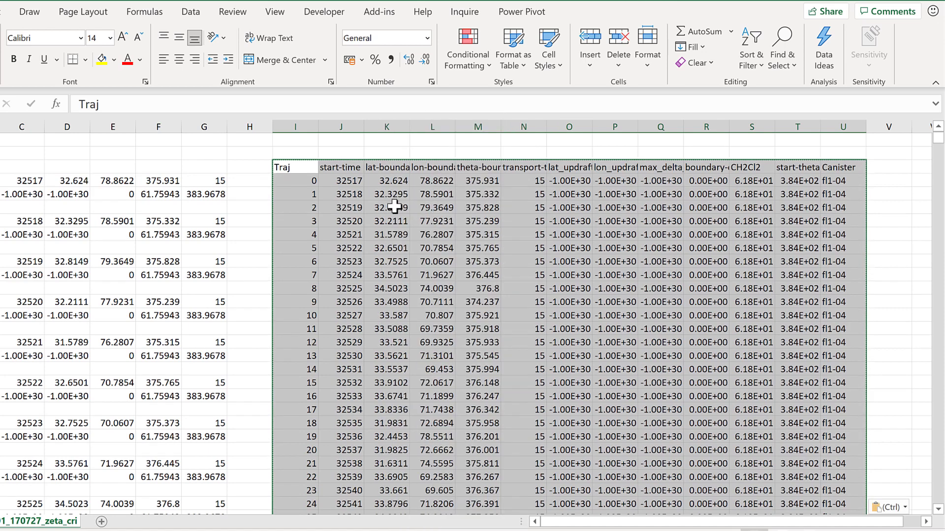
pyautogui.click(390, 205)
pyautogui.press('Escape')
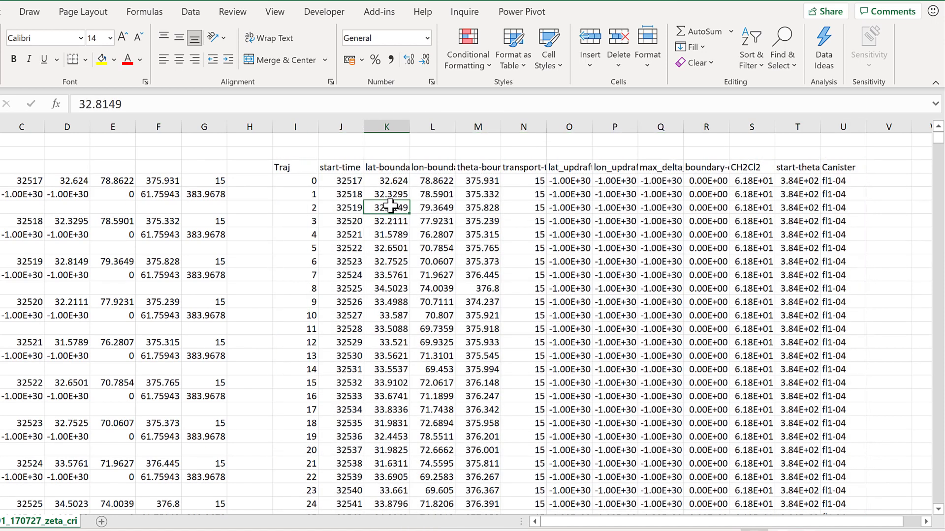
pyautogui.click(345, 180)
pyautogui.click(461, 224)
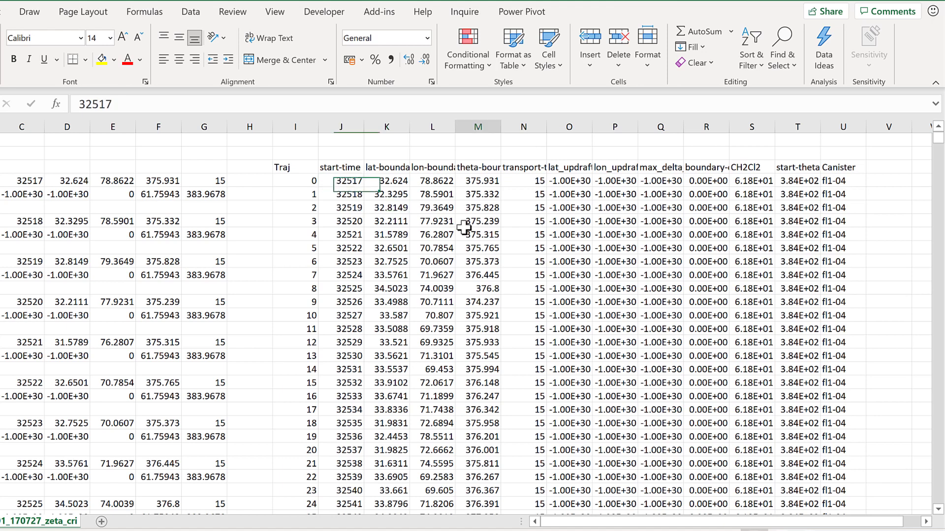
pyautogui.click(354, 247)
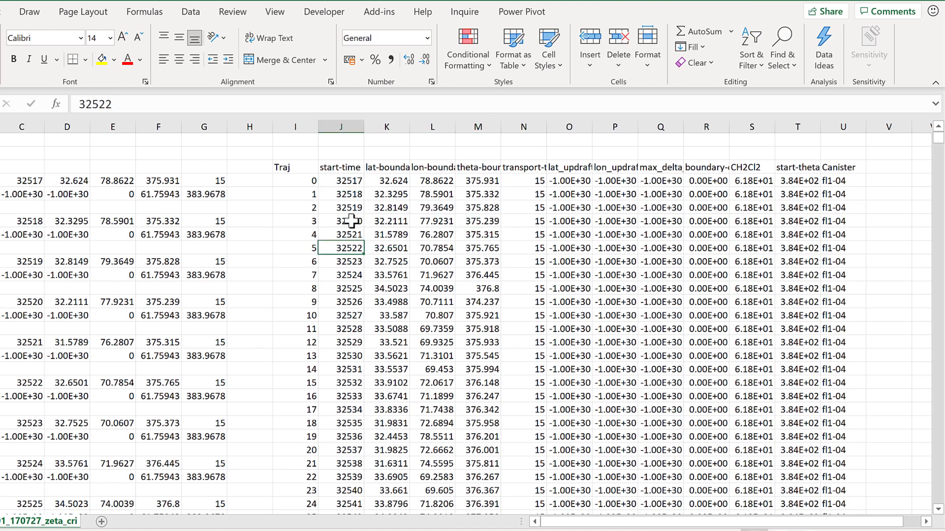